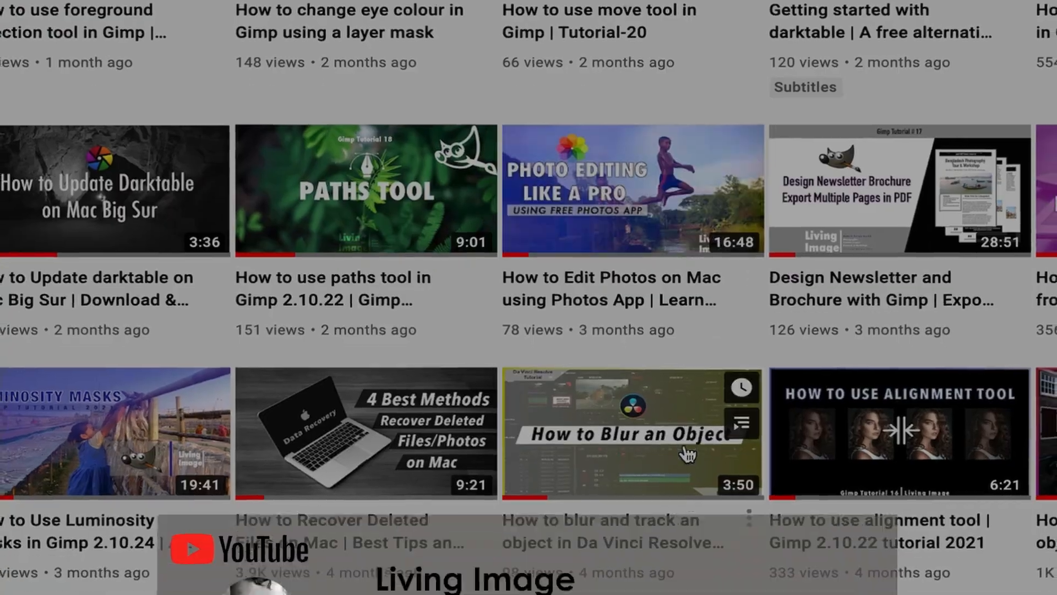
scroll(676, 444, down, 10)
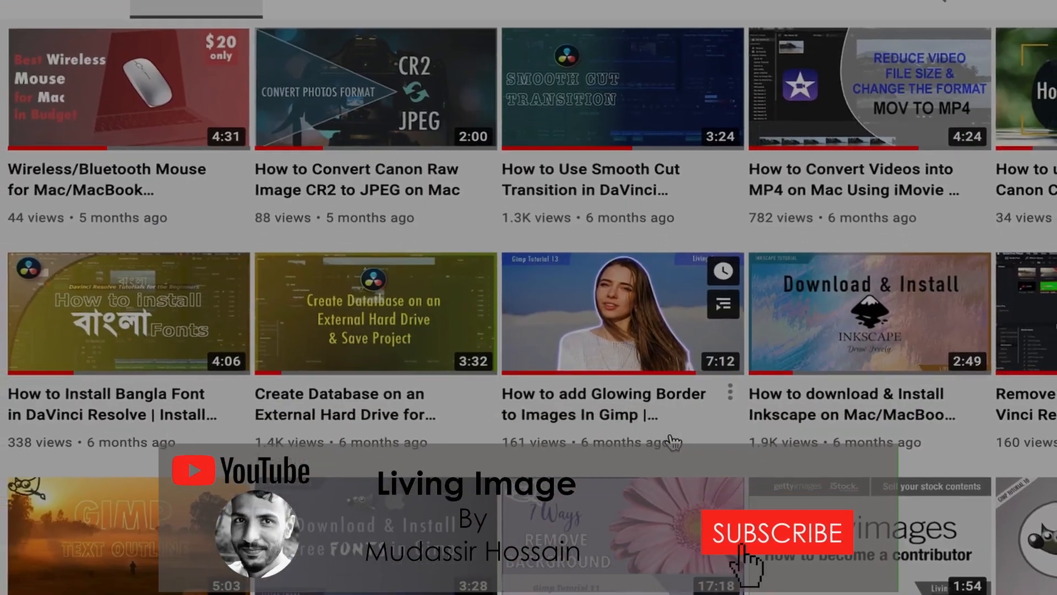
scroll(664, 435, down, 5)
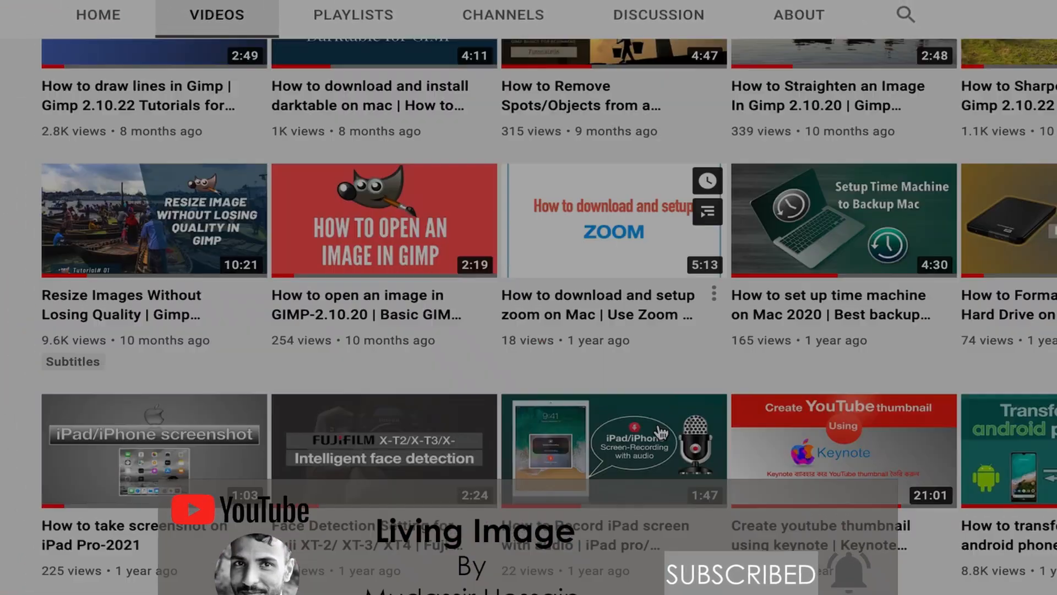
scroll(662, 435, up, 15)
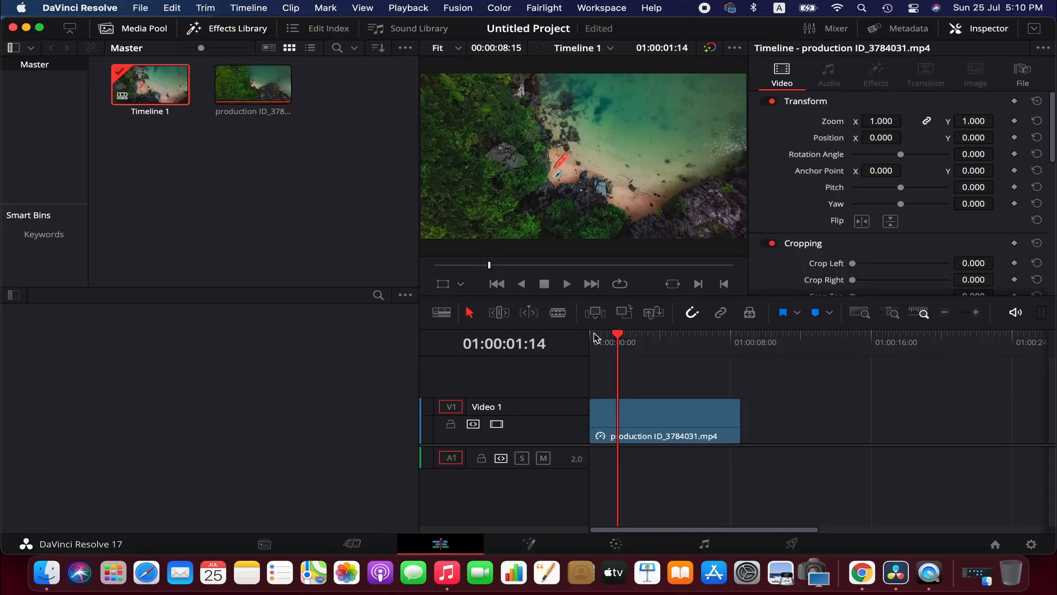
Play the video clip on the timeline from its start to its end, and park the playhead at 01:00:06:02.
click(593, 334)
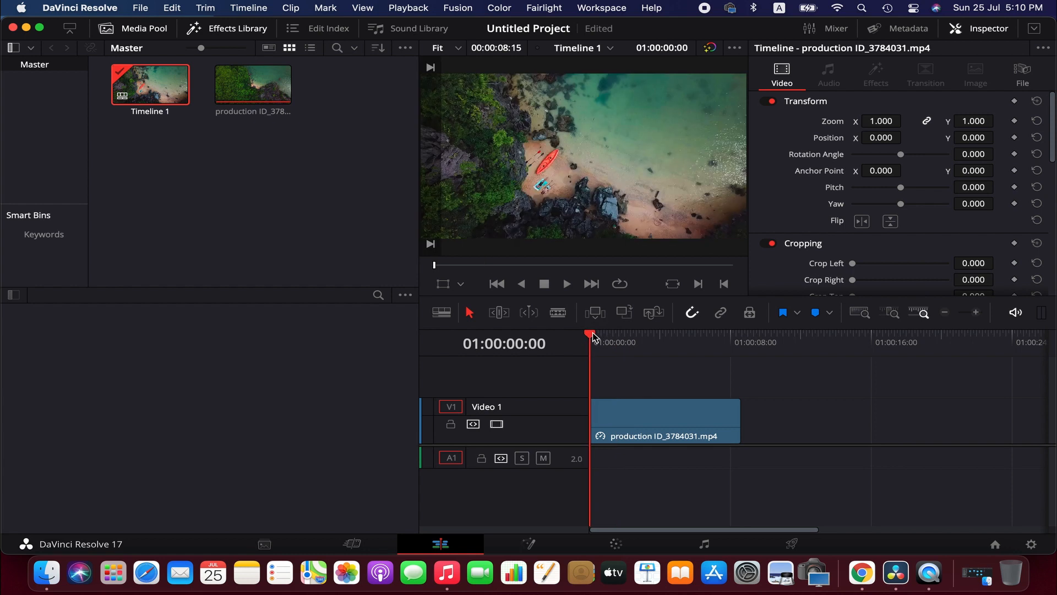
key(space)
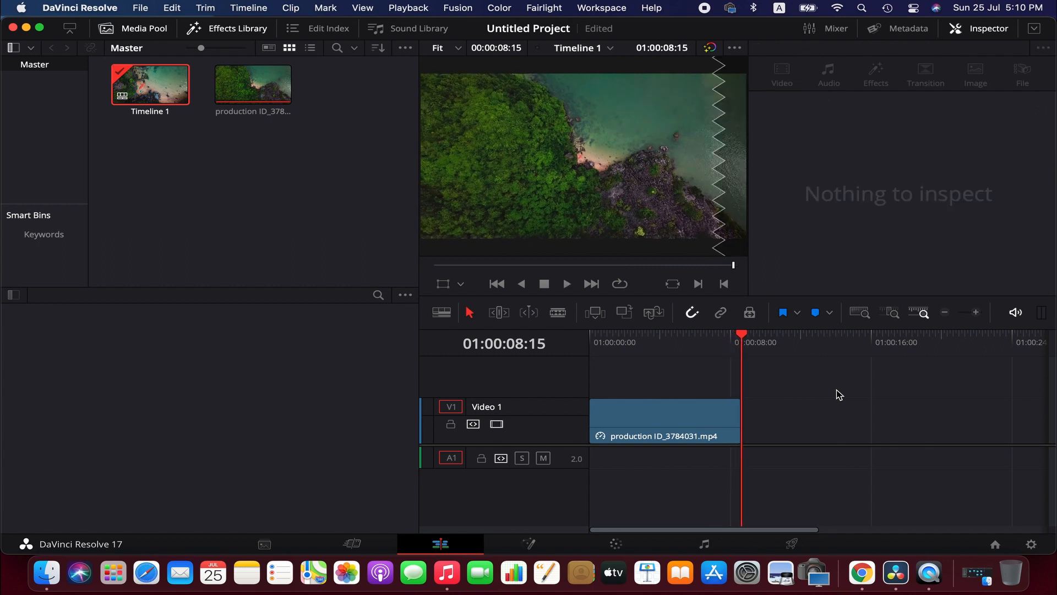
click(697, 342)
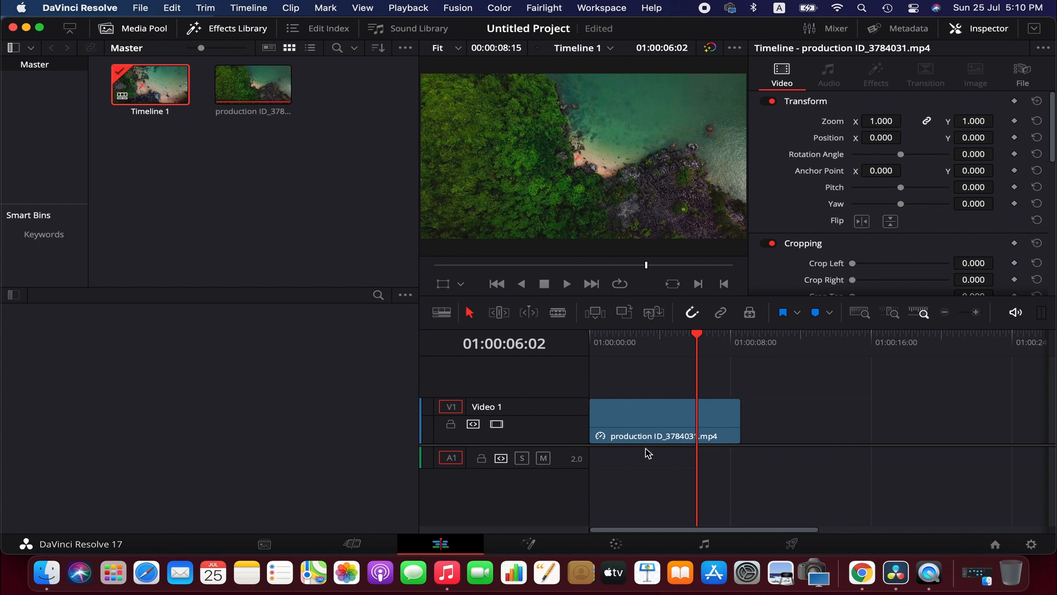
drag(1054, 131, 1049, 196)
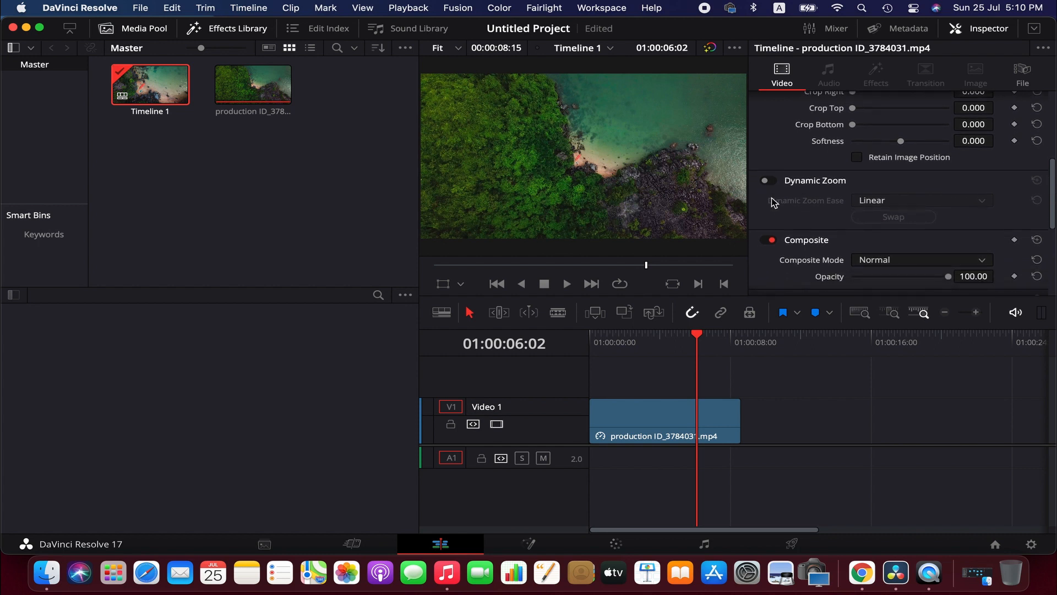
scroll(1050, 202, down, 3)
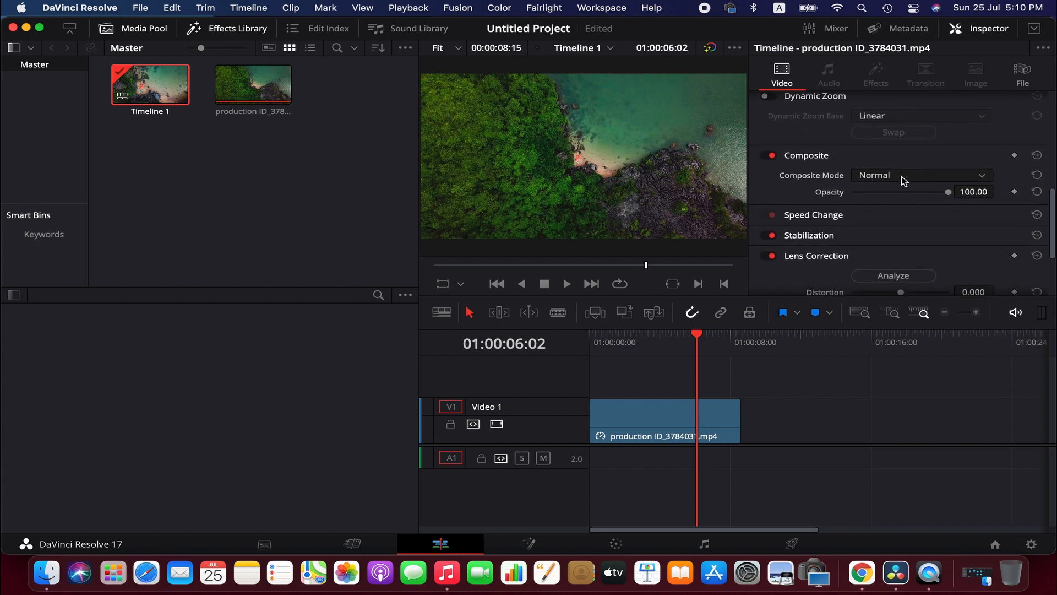
click(983, 175)
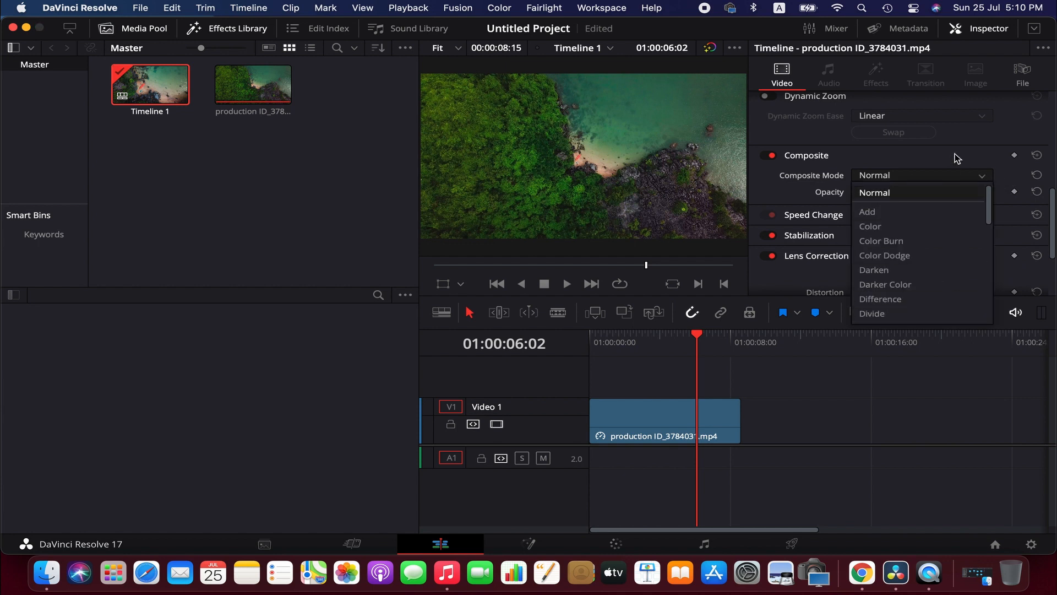
click(984, 174)
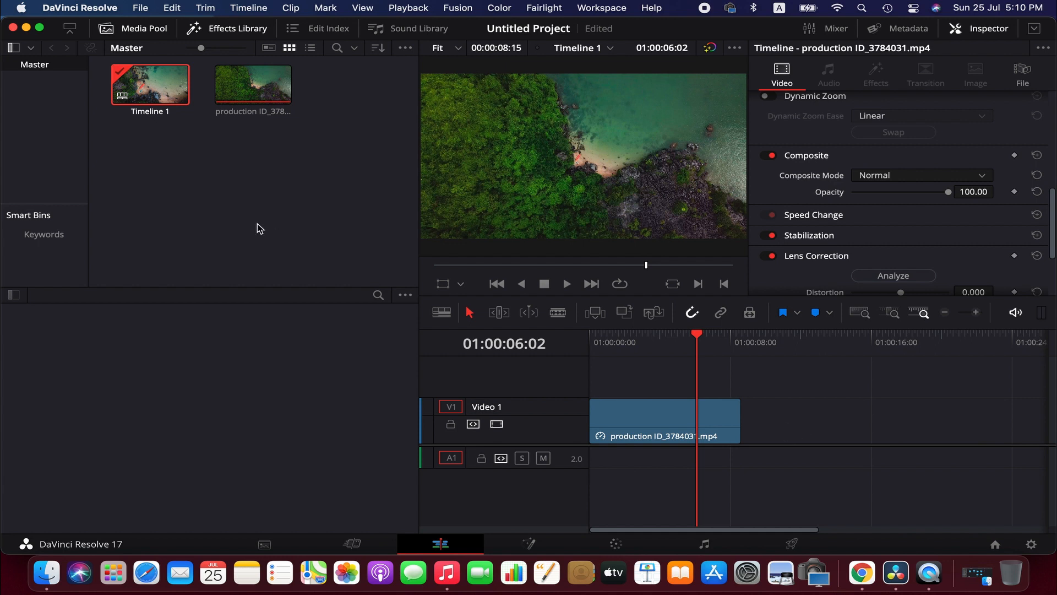
Create a new Fusion composition clip in the media pool with the proposed name, five-second duration and frame rate of 24.
right_click(281, 203)
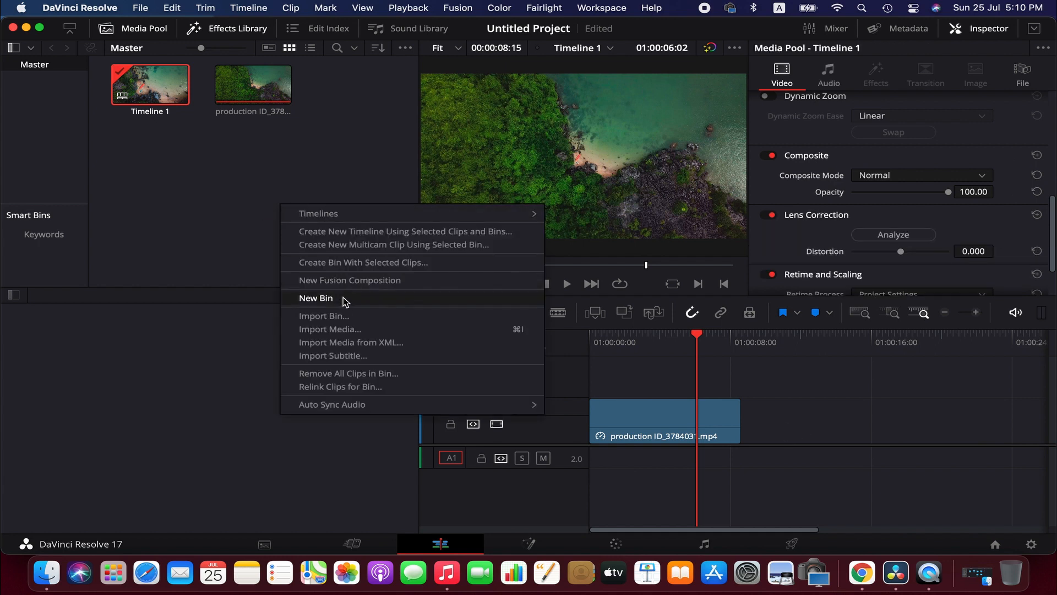
click(349, 282)
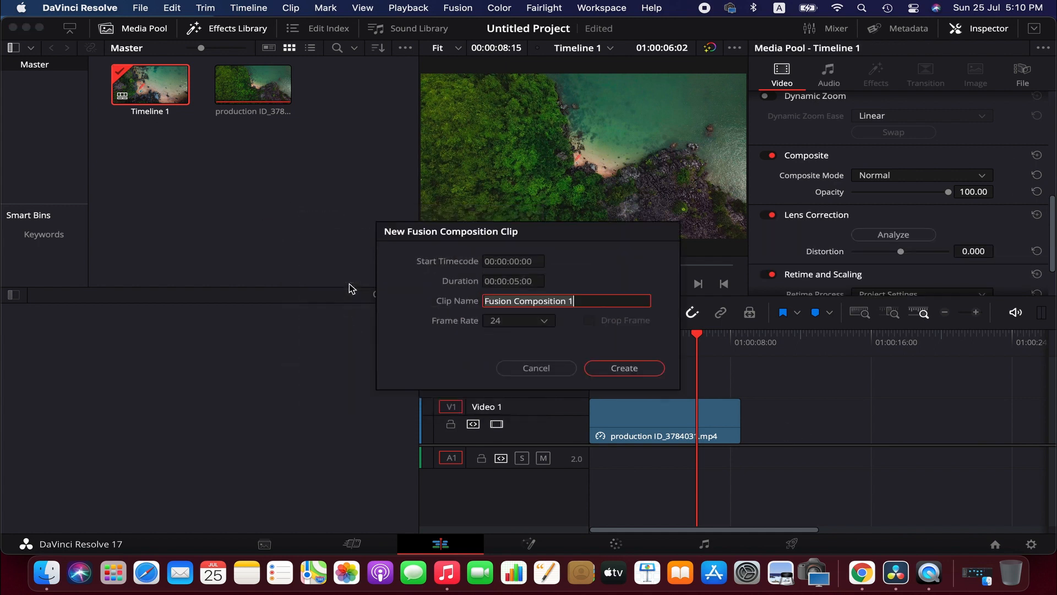
click(631, 368)
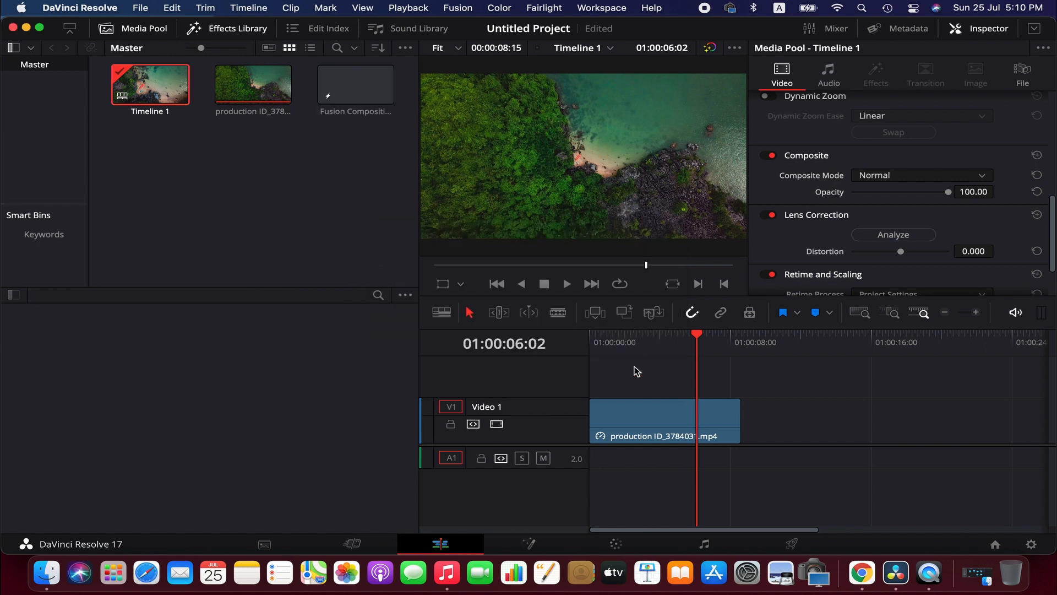
Place the Fusion composition on a new video track above the clip and extend it to the clip's end.
drag(349, 88, 607, 362)
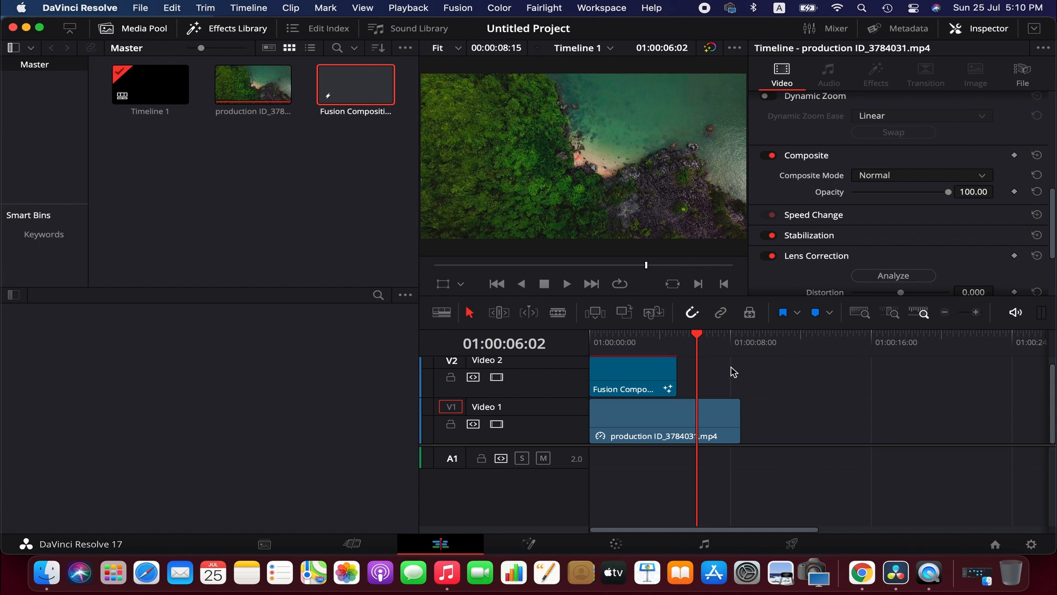
drag(677, 368, 730, 369)
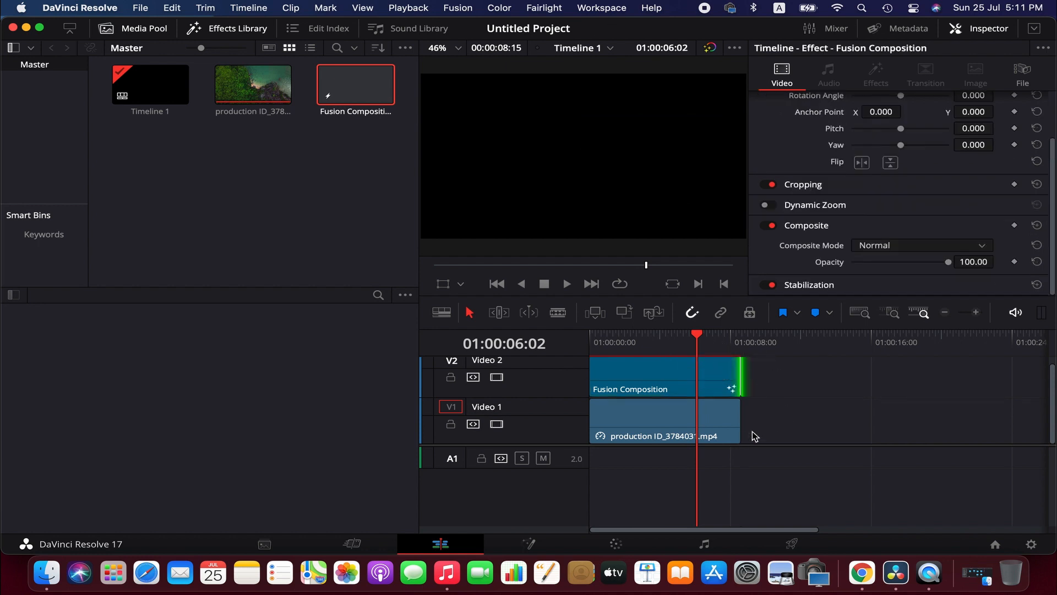
click(727, 483)
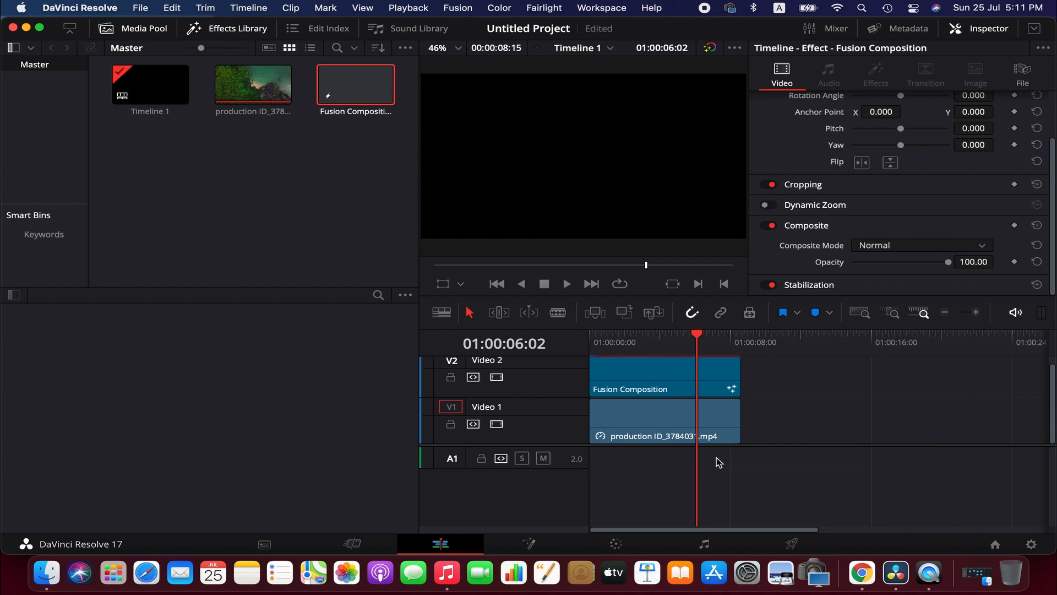
Open the composition on the Fusion page and move the MediaOut1 node aside to free space in the node graph.
click(547, 543)
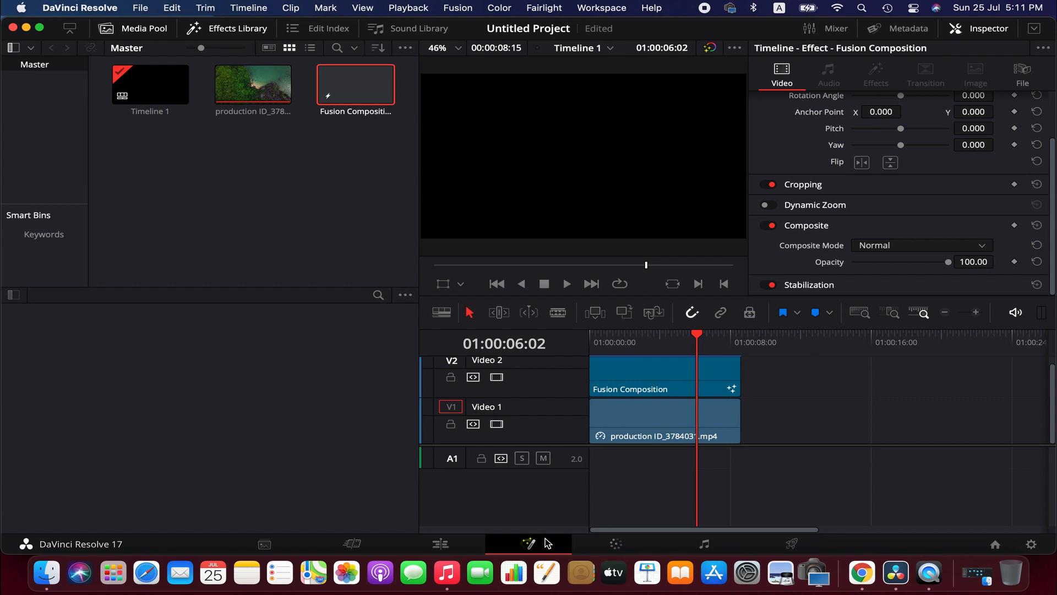
drag(515, 403, 666, 452)
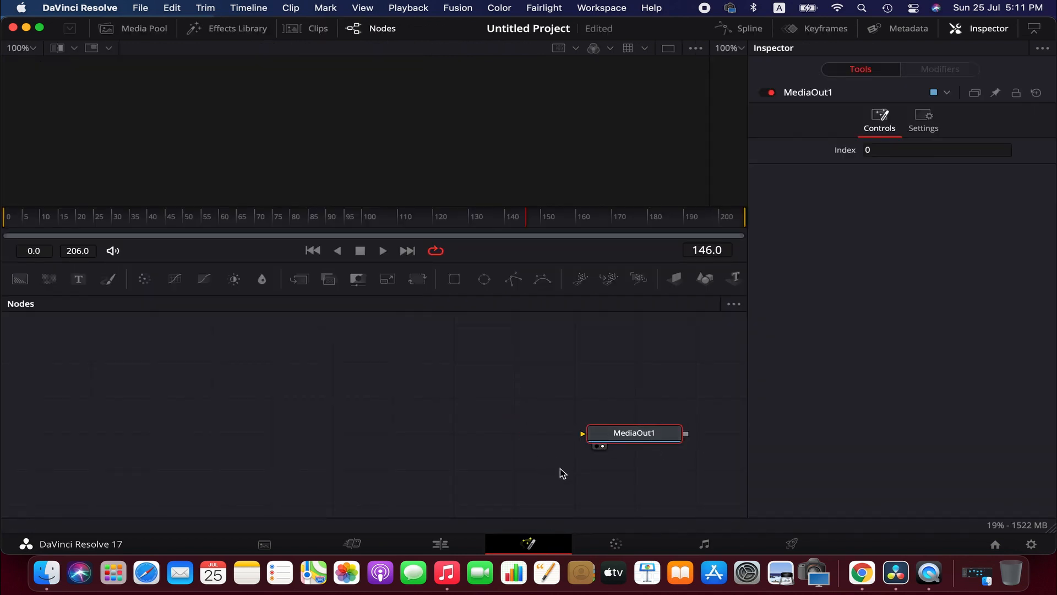
click(364, 433)
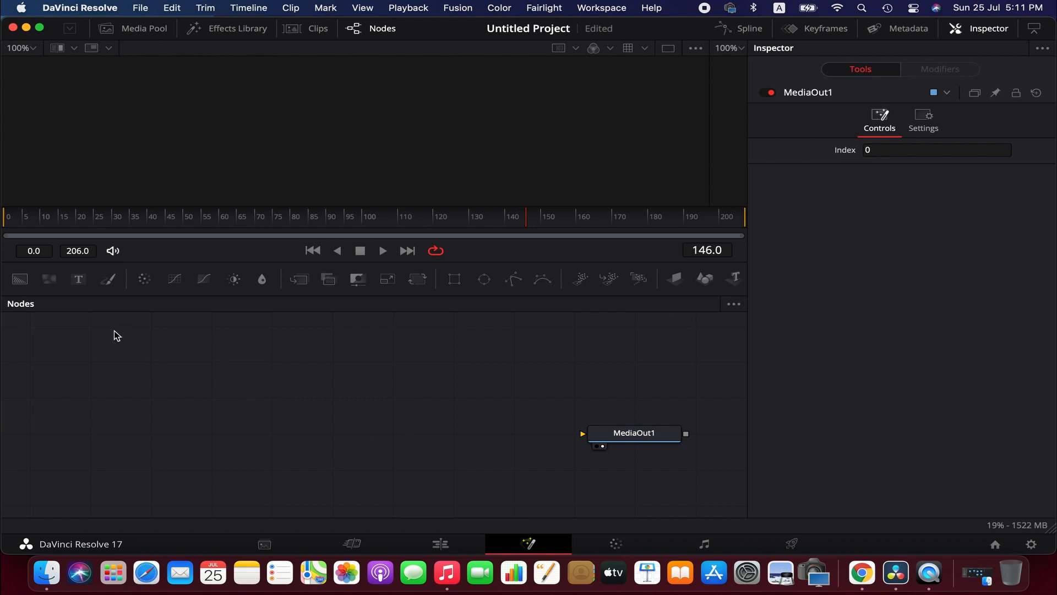
Add a Text node well before MediaOut1 and connect its output to MediaOut1.
click(79, 280)
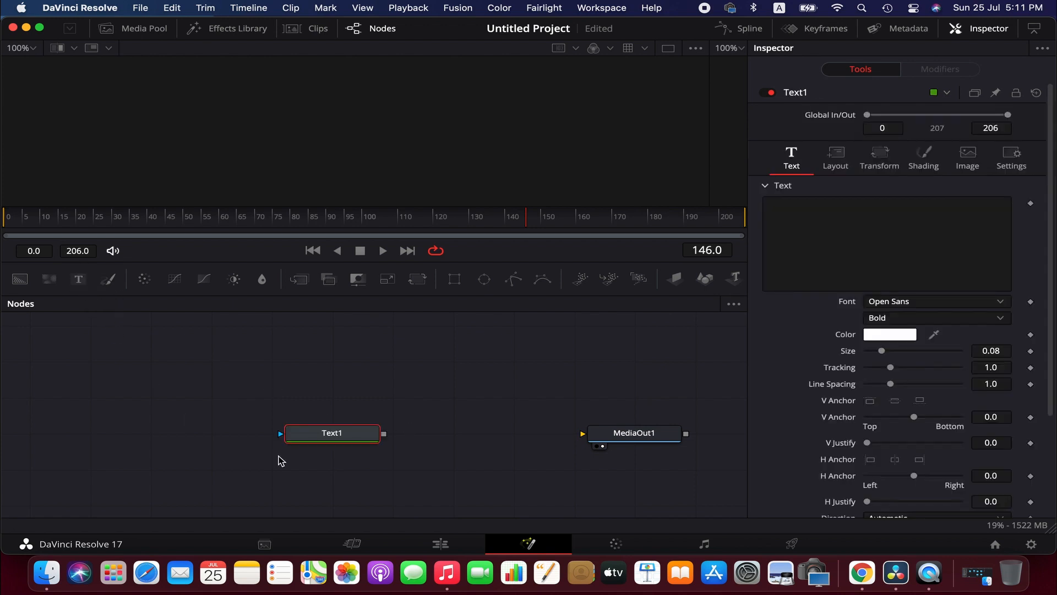
drag(262, 433, 135, 424)
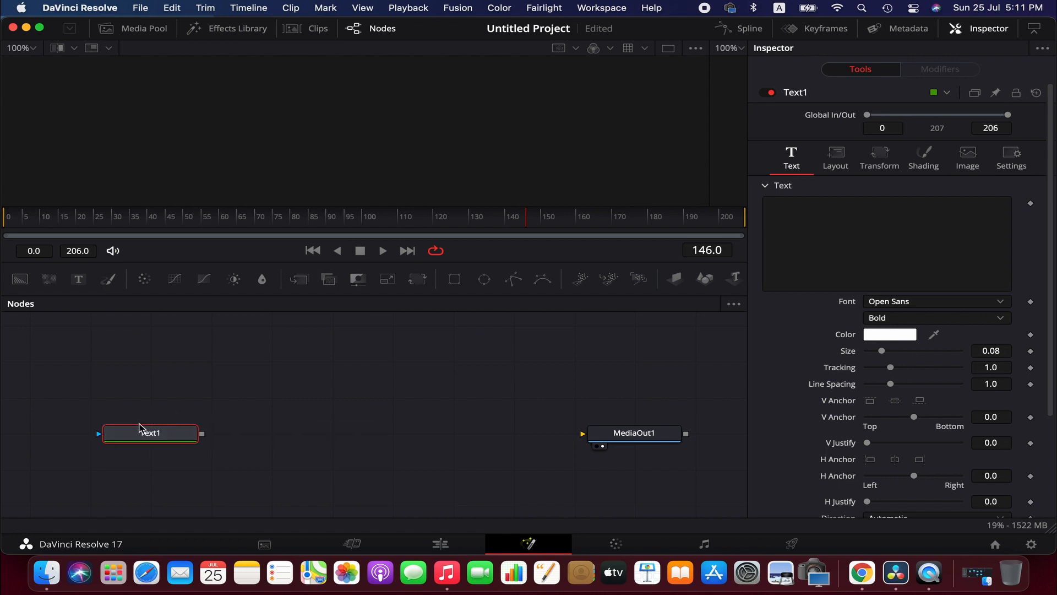
drag(202, 434, 585, 434)
click(287, 474)
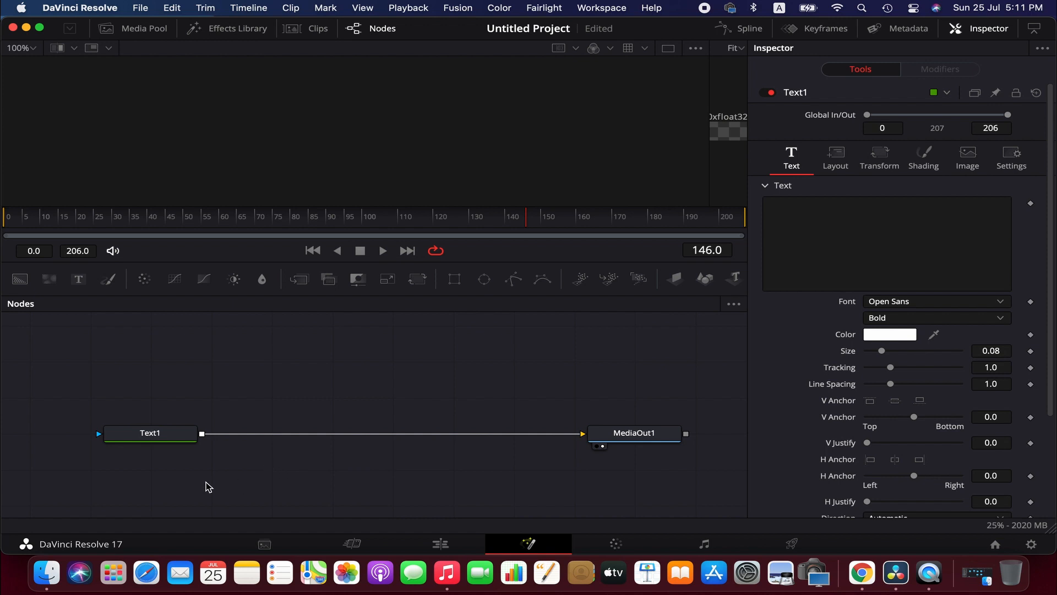
Merge a Background node over Text1, placing Background1 above the merge and aligning Merge1 with Text1 and MediaOut1.
click(152, 434)
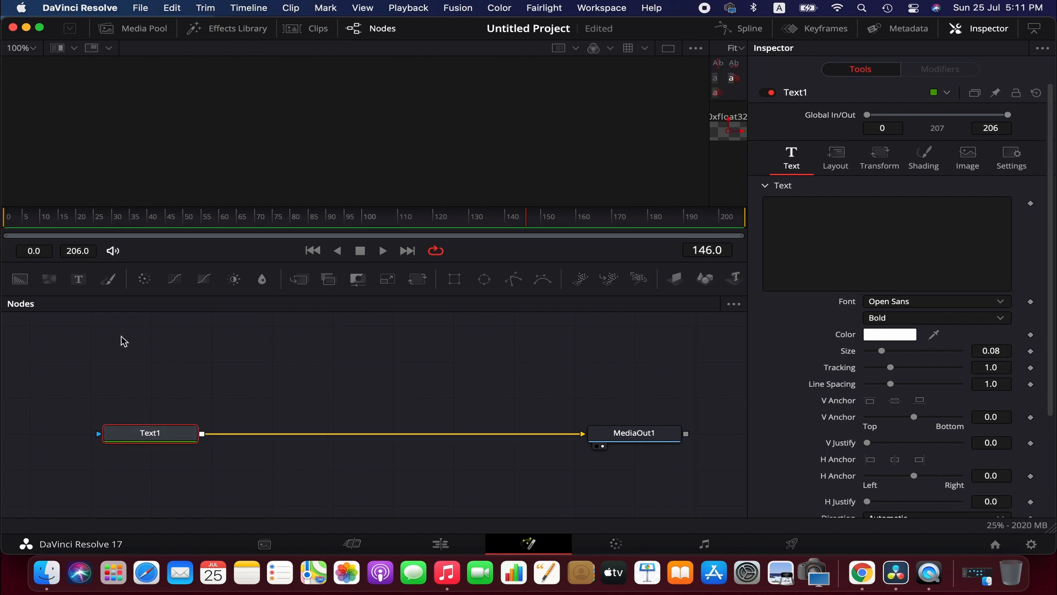
click(21, 279)
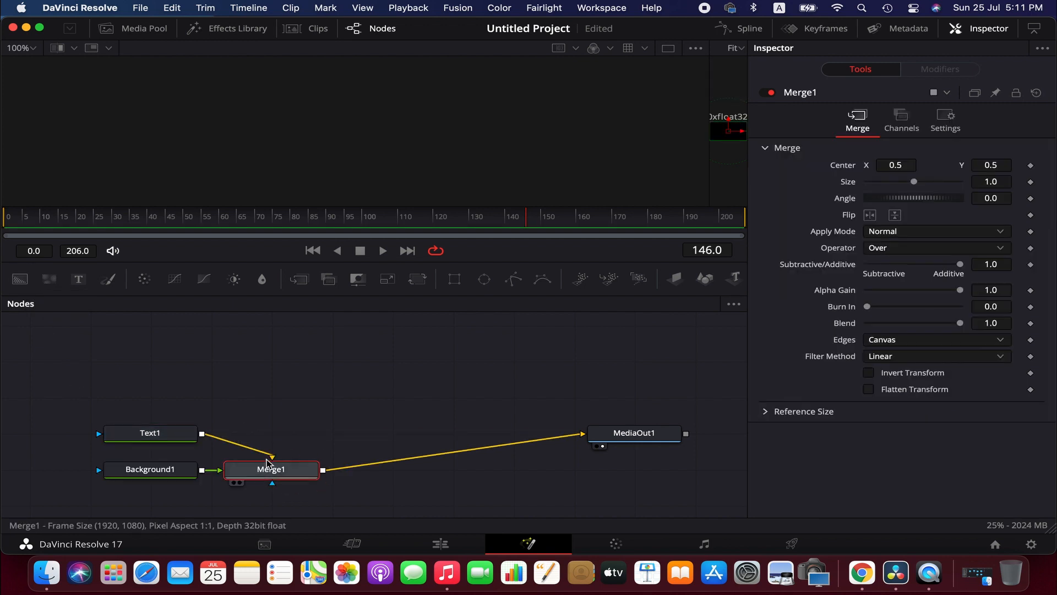
drag(165, 469, 301, 376)
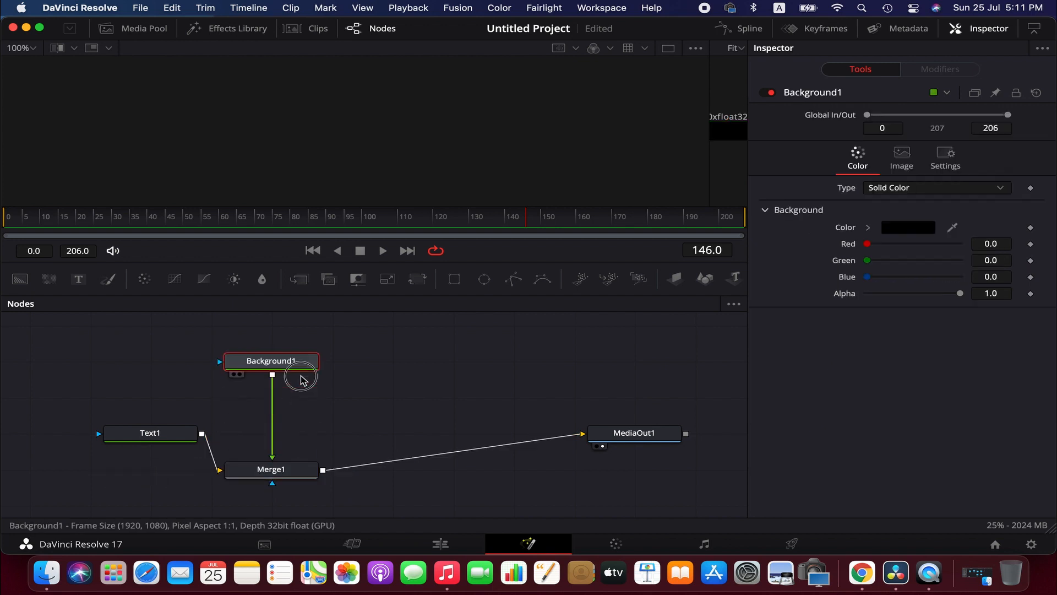
drag(262, 471, 262, 435)
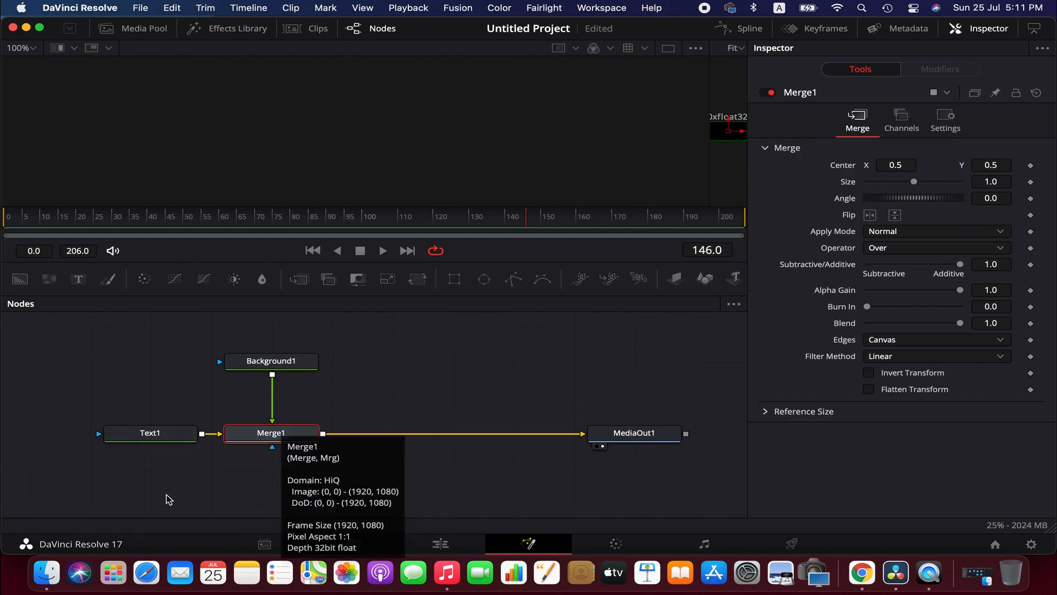
Set the Merge1 node's operator to Held Out.
click(986, 30)
click(985, 29)
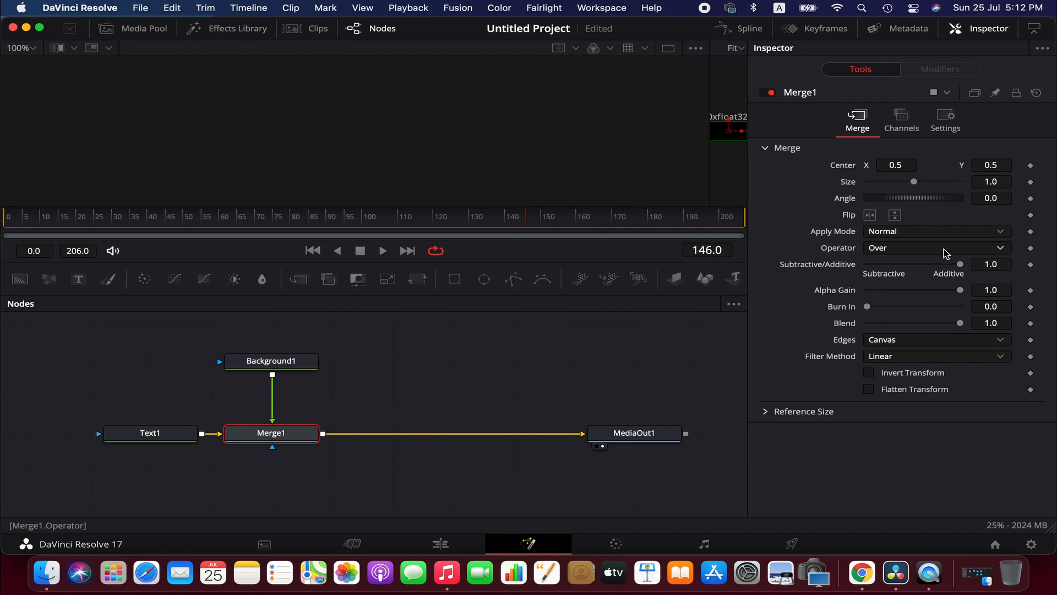
click(915, 248)
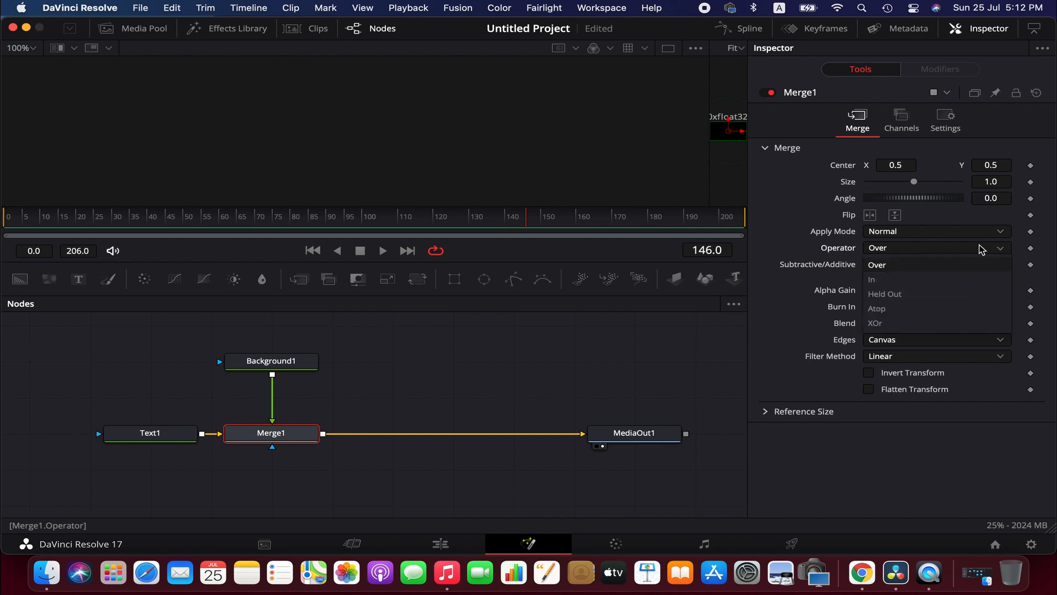
click(932, 293)
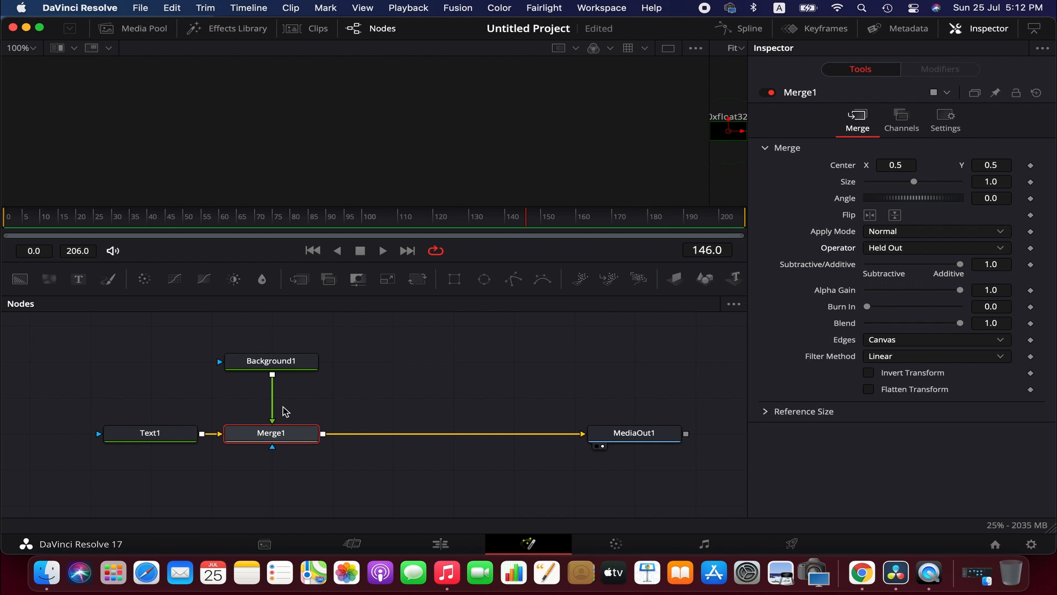
Show Text1 in the large viewer and enter "OFF TRACK" as the node's text.
click(234, 446)
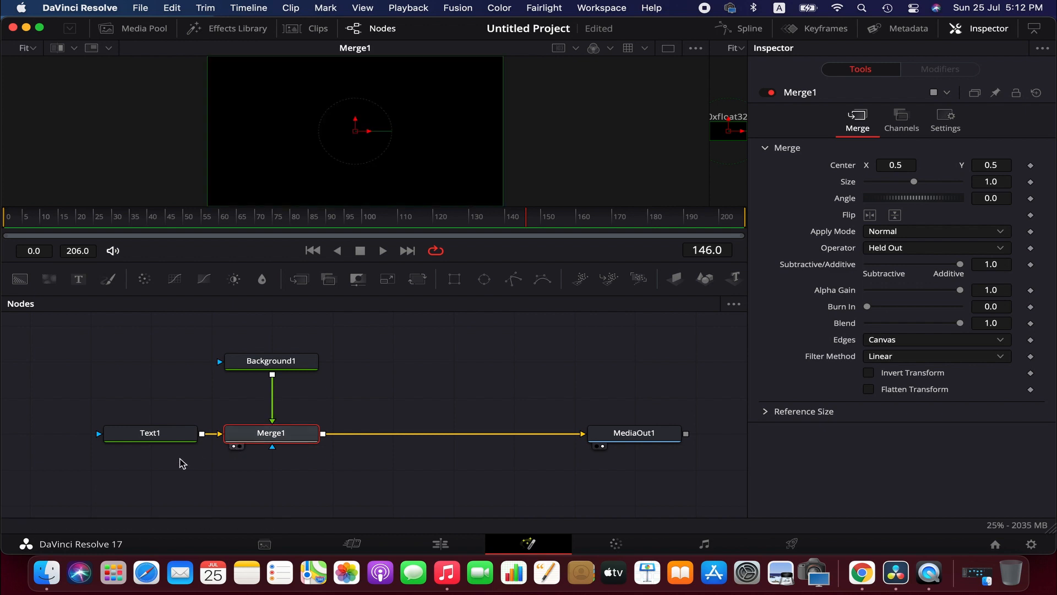
click(112, 446)
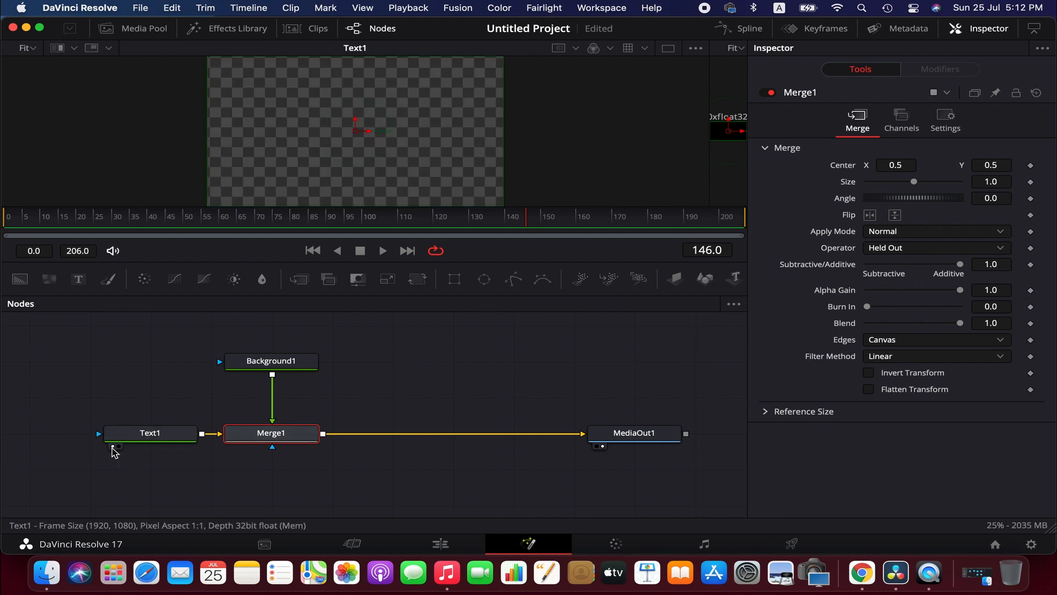
click(148, 433)
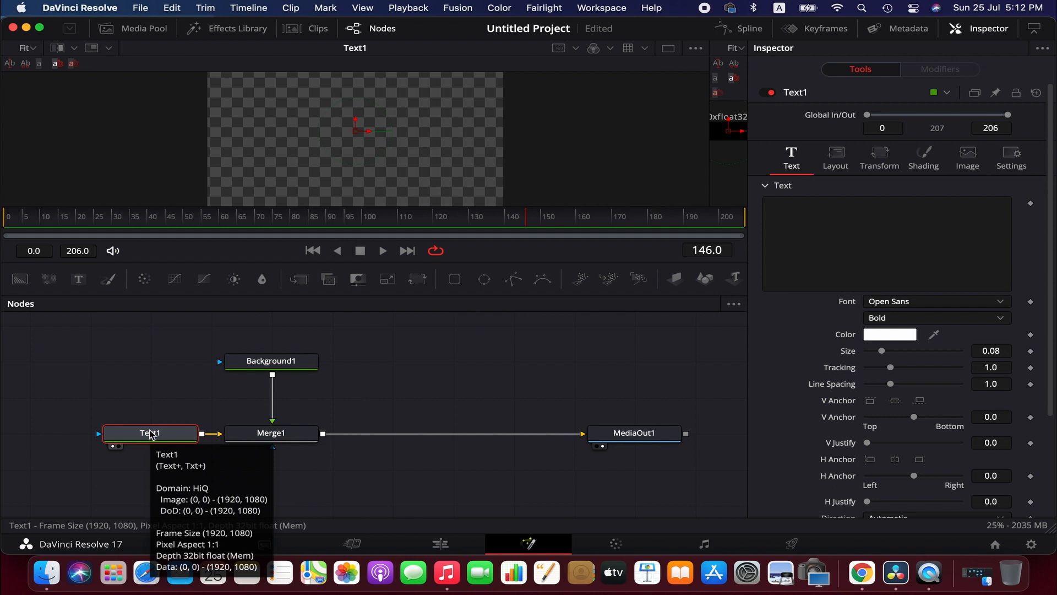
click(830, 226)
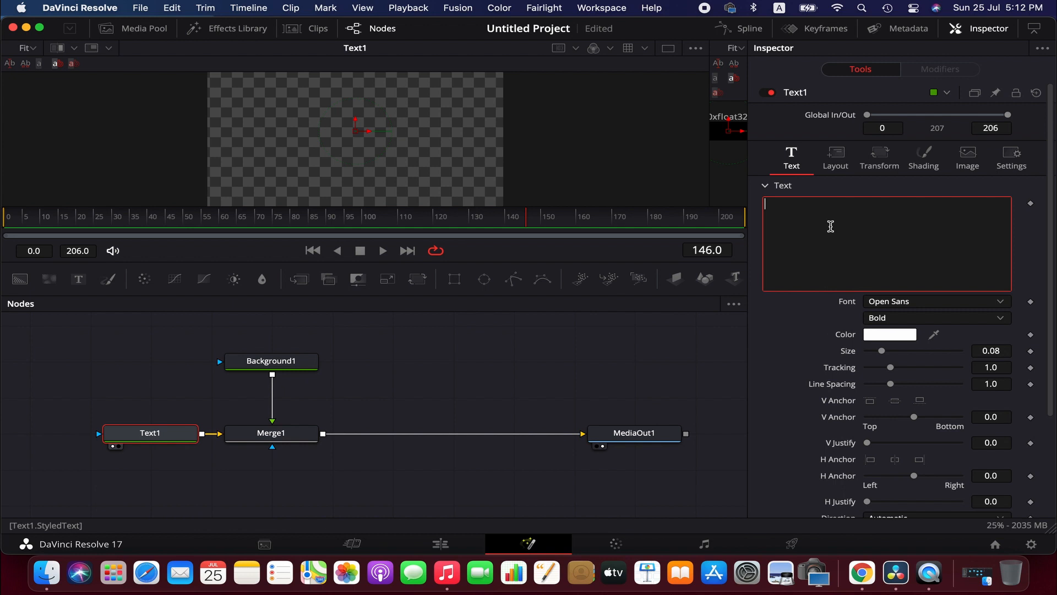
text(o)
key(BackSpace)
text(OF)
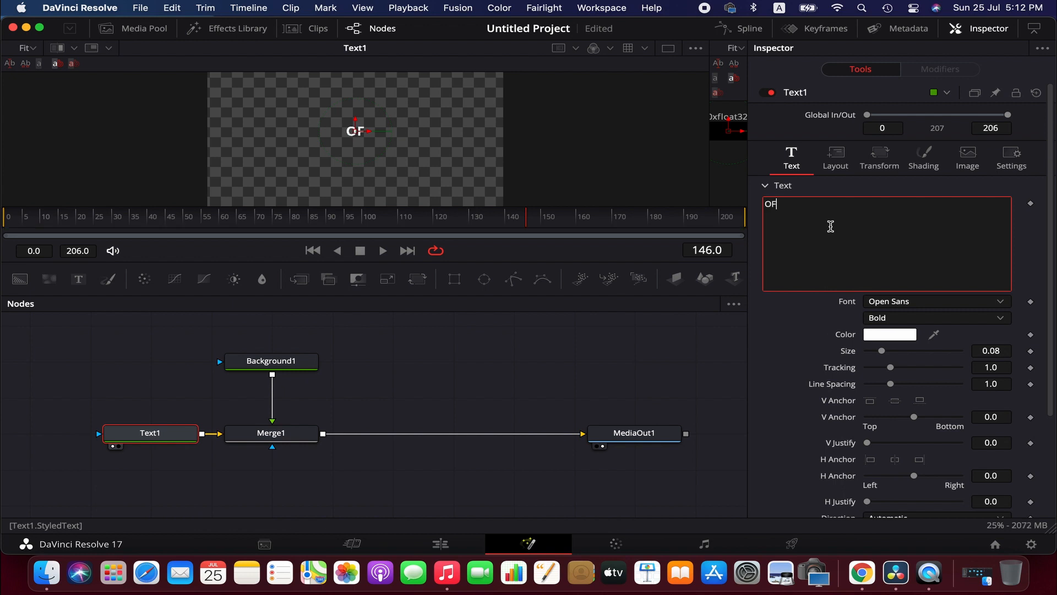
text(F TRACK)
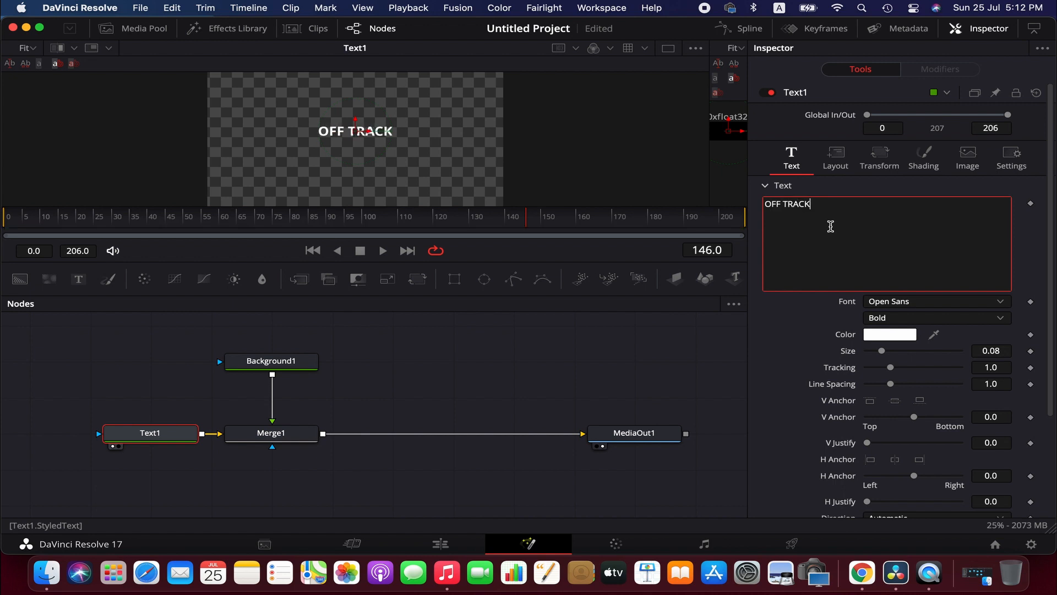
Set Text1's font to October Condensed Tamil, with size about 0.23 and tracking about 1.07.
click(993, 307)
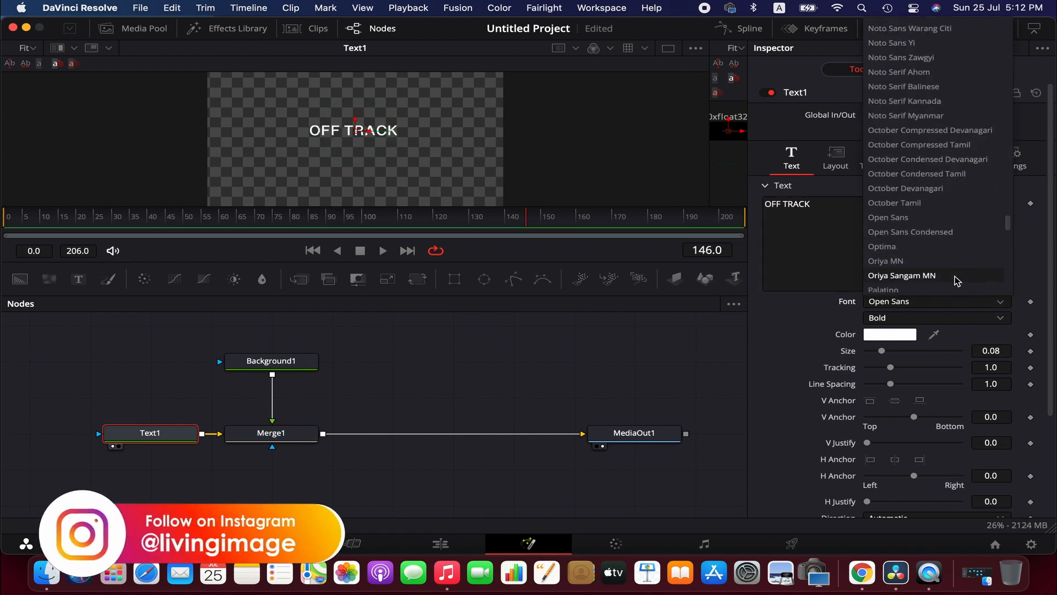
click(933, 174)
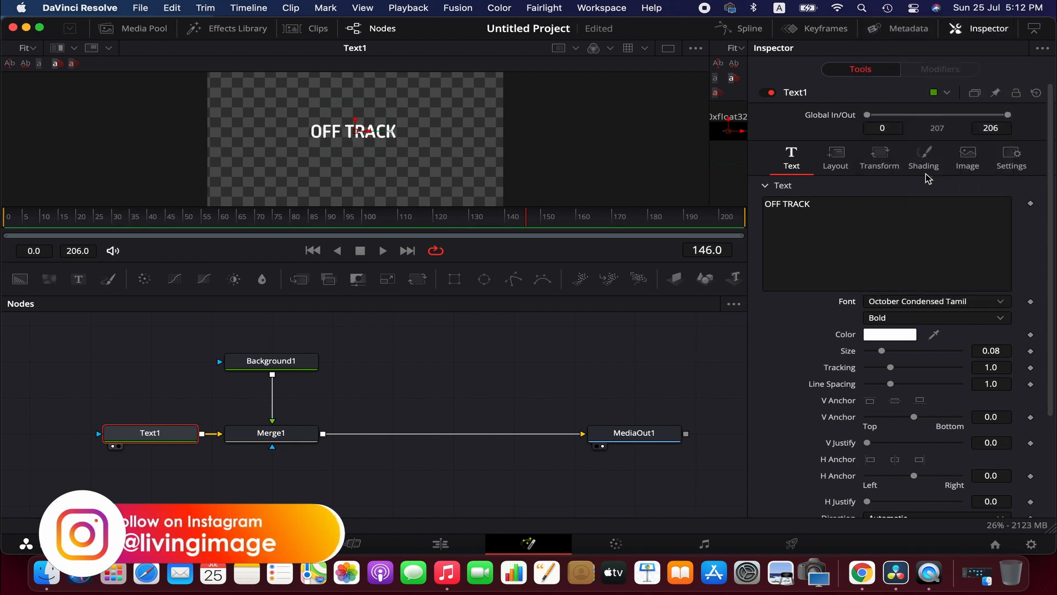
click(882, 351)
drag(884, 353, 895, 370)
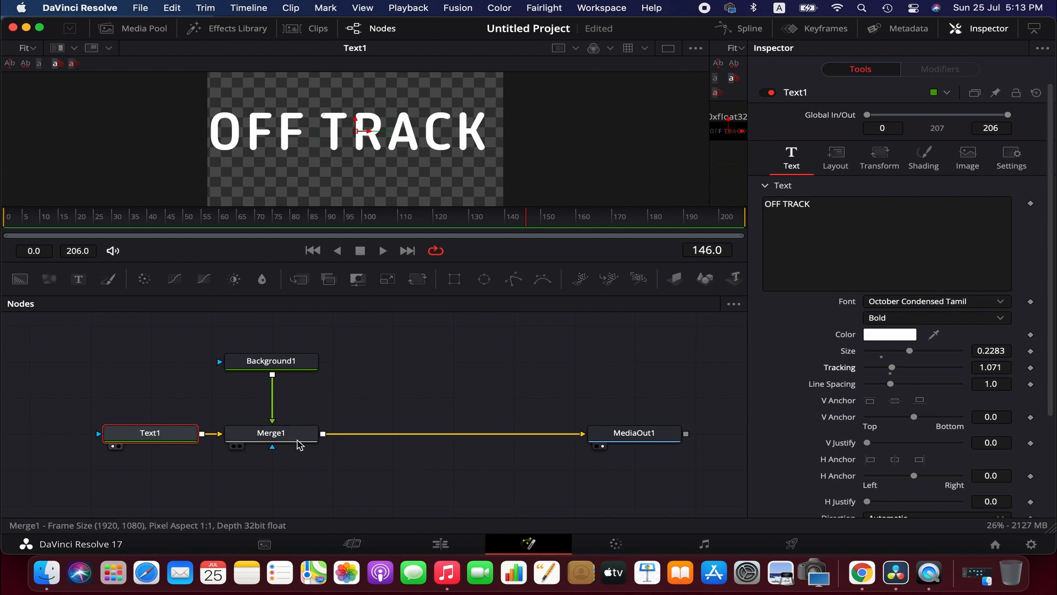
Show Merge1 in the large viewer and give Background1 a teal colour with green about 0.68 and blue about 0.58.
click(236, 446)
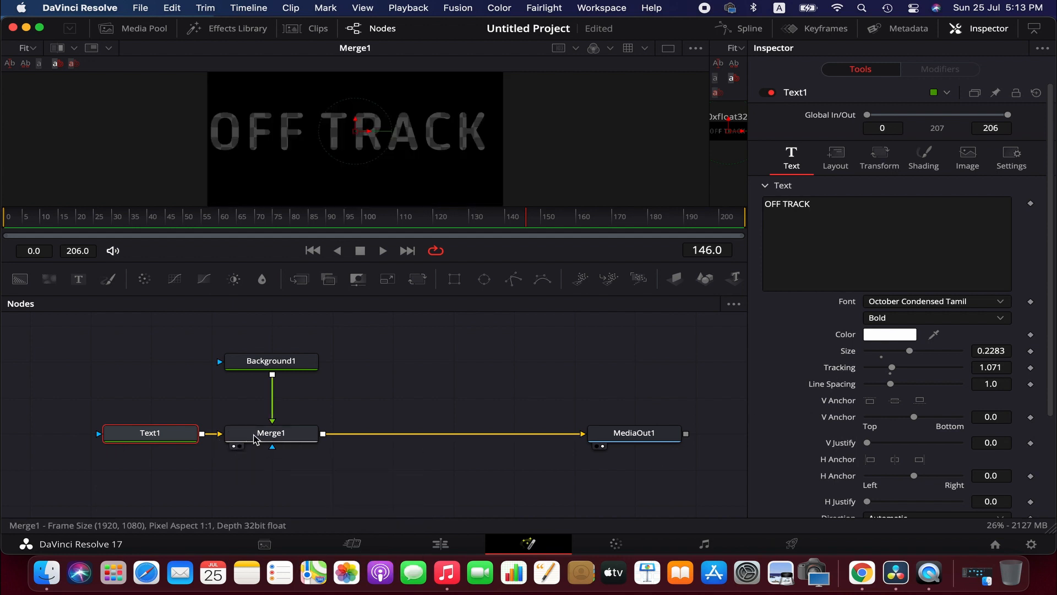
click(254, 436)
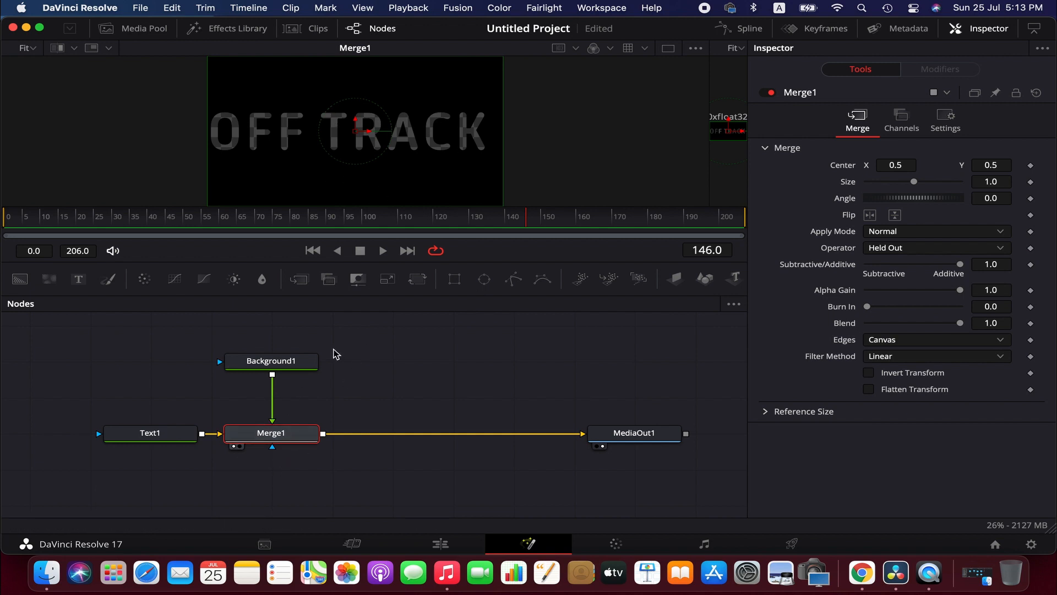
click(287, 365)
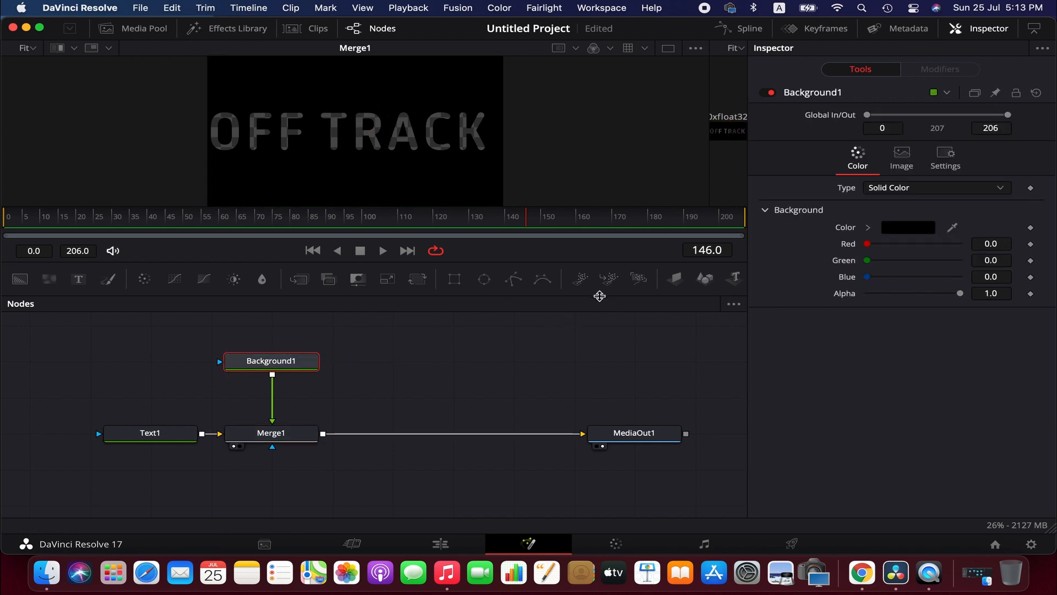
click(906, 230)
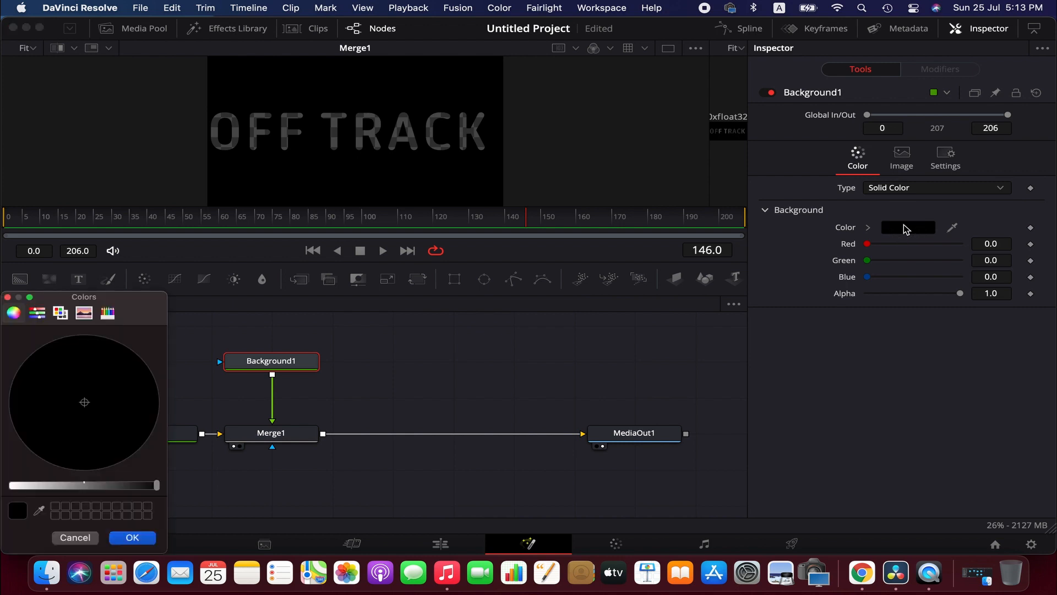
drag(96, 410, 29, 403)
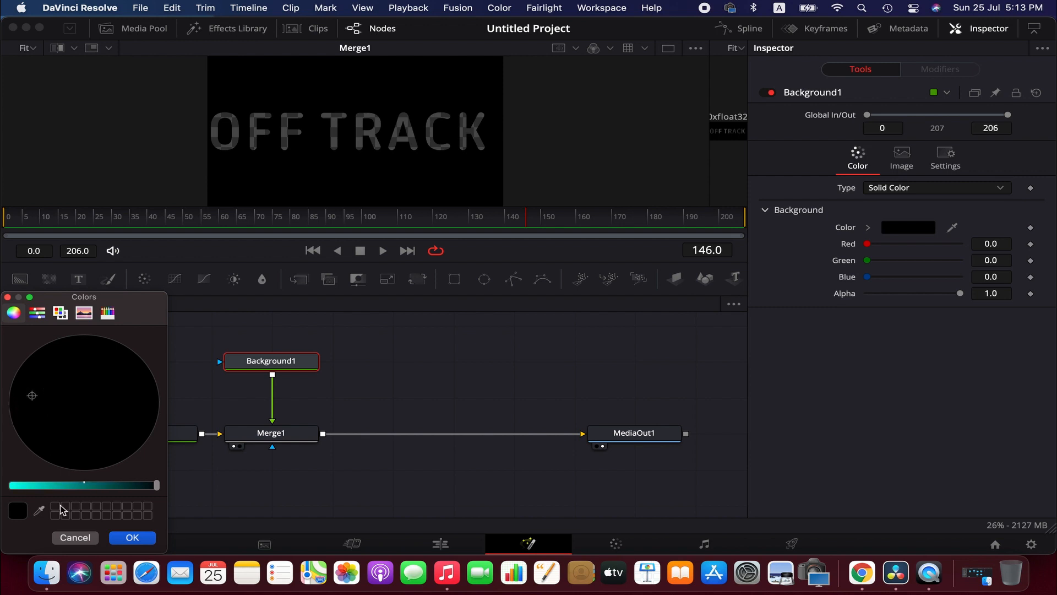
drag(46, 485, 53, 485)
click(132, 537)
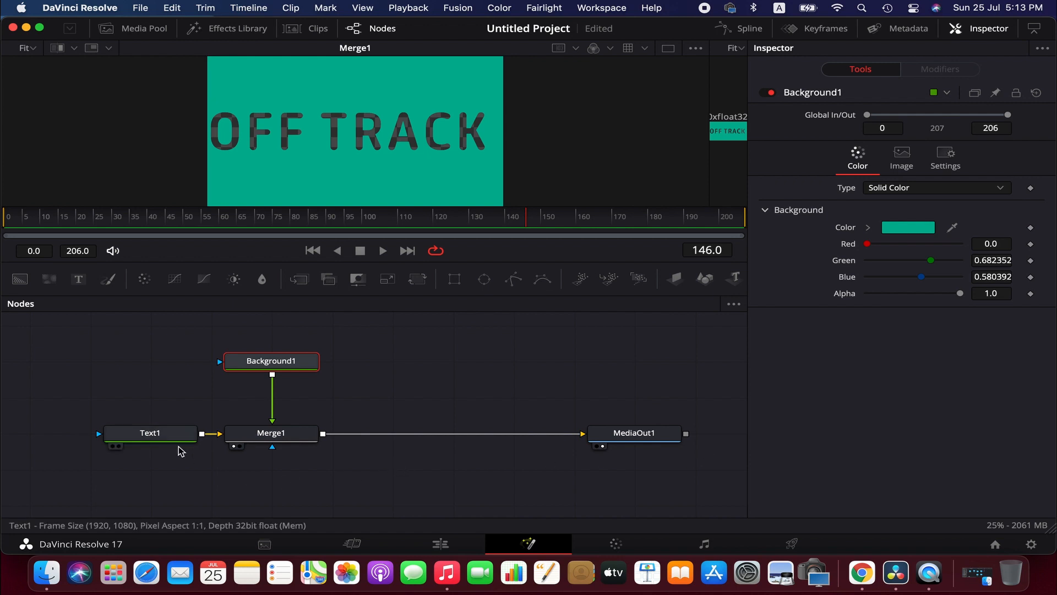
Animate Text1's layout Center from frame 0, placing the title outside the frame's left side at about X -0.57, Y 0.53.
click(150, 435)
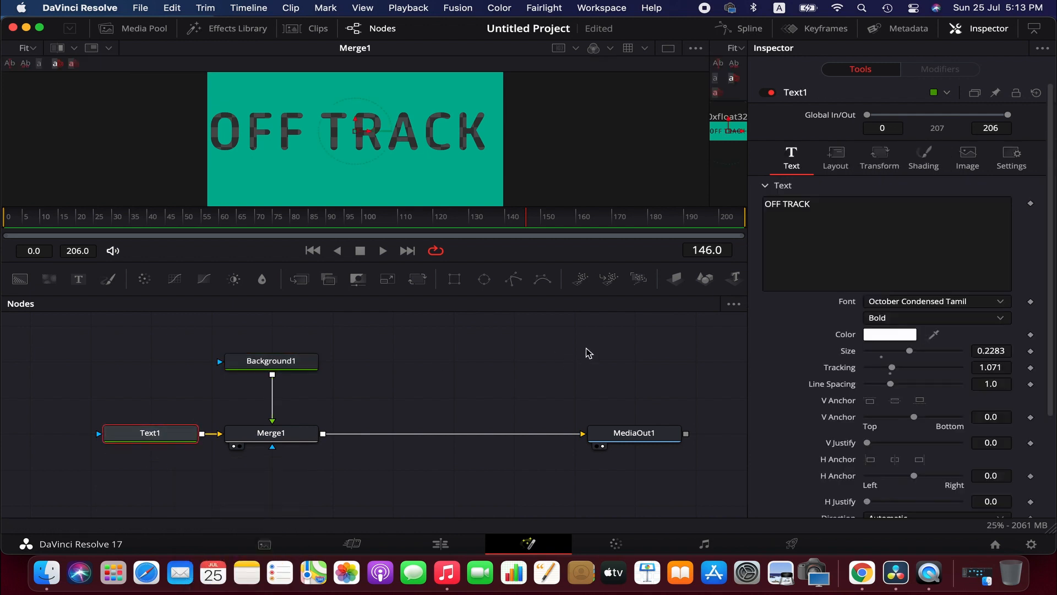
click(837, 161)
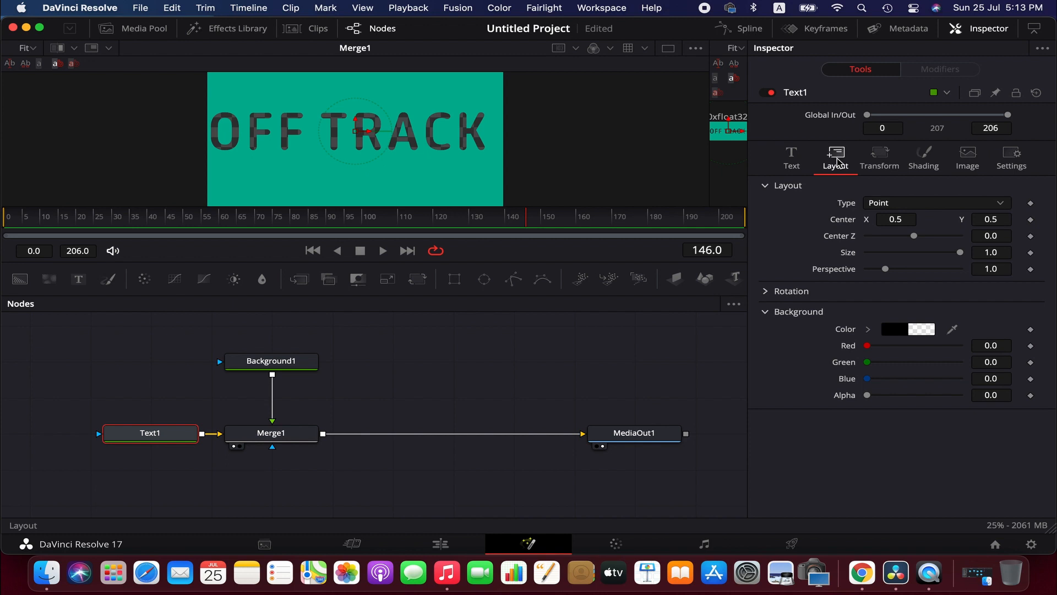
drag(530, 223, 10, 216)
right_click(841, 224)
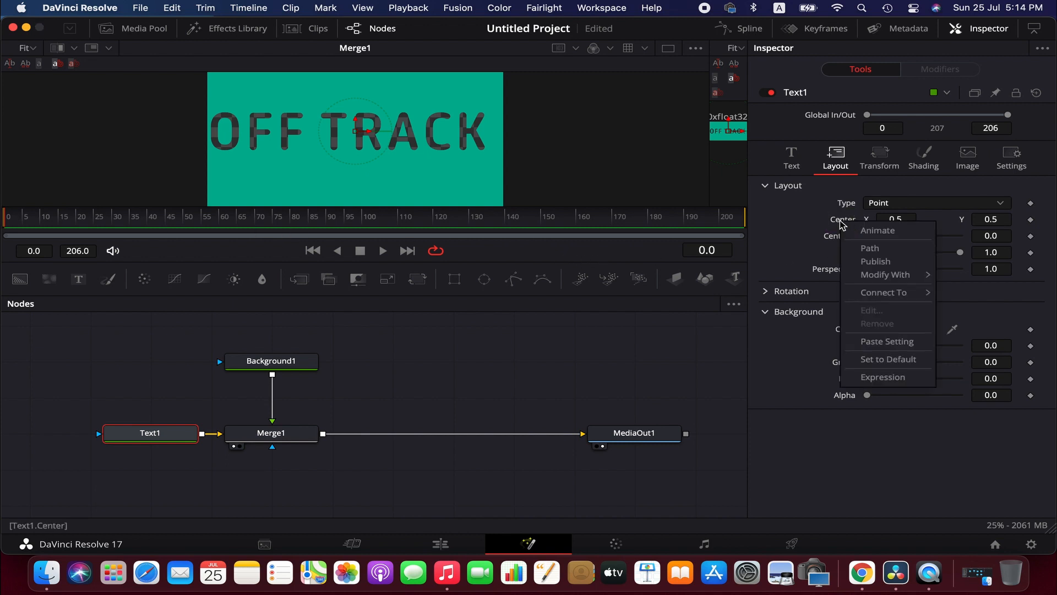
click(875, 232)
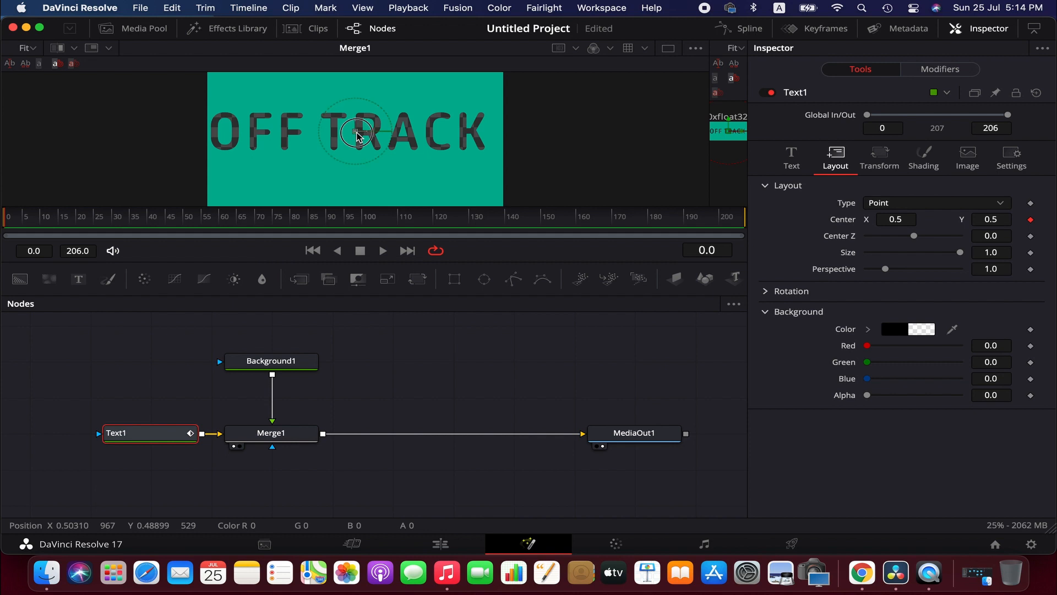
drag(357, 134, 42, 130)
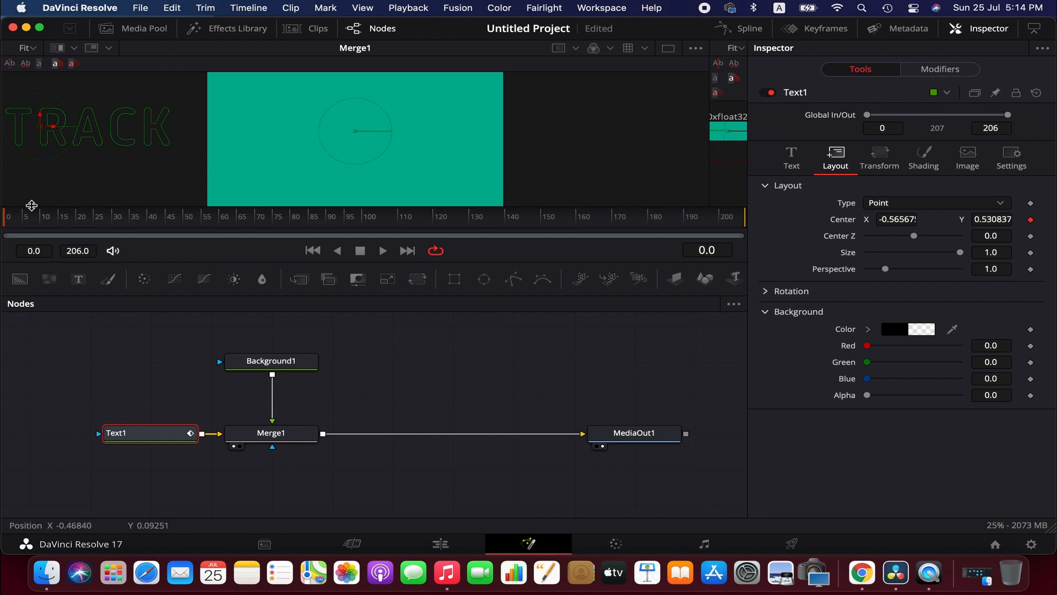
At frame 5, keyframe the title back at the middle of the frame with Center X 0.5 and Y 0.5.
drag(7, 218, 24, 220)
drag(42, 127, 356, 133)
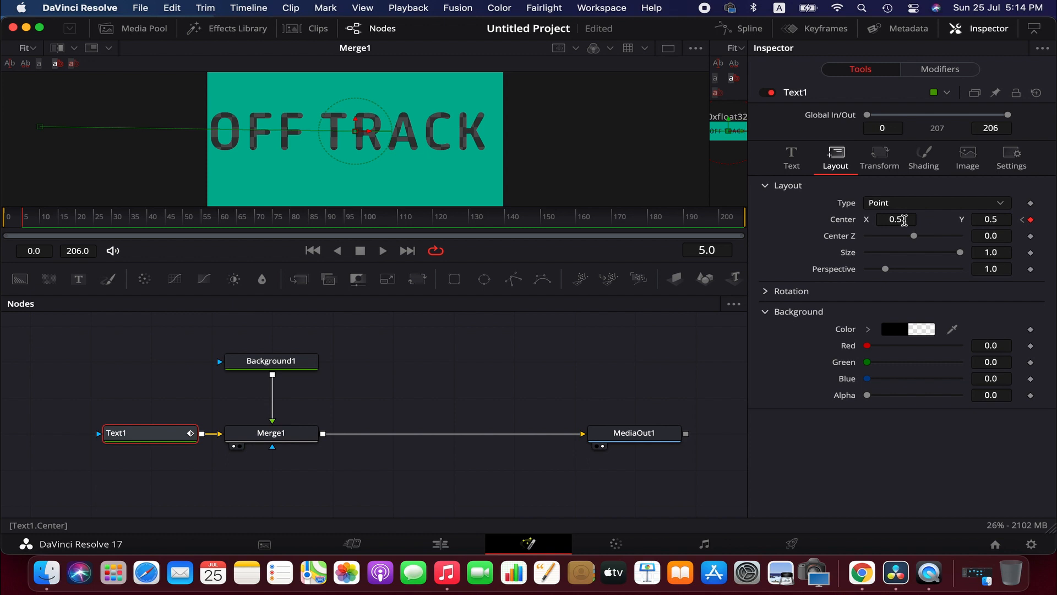
click(905, 221)
click(1001, 220)
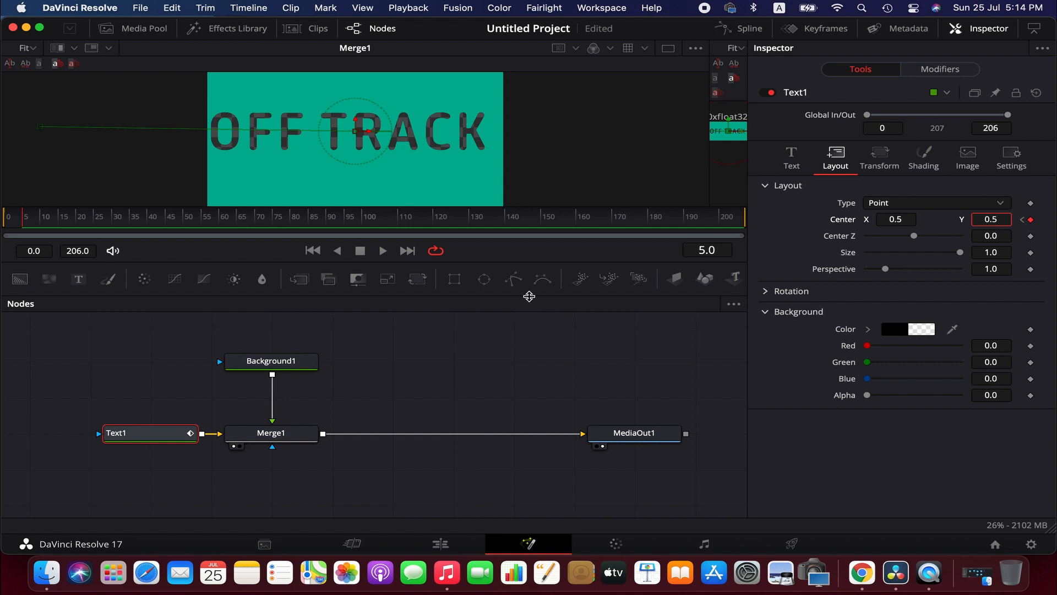
Add a Center keyframe for Text1 at frame 195 to hold the title in the middle.
click(23, 221)
drag(24, 220, 702, 242)
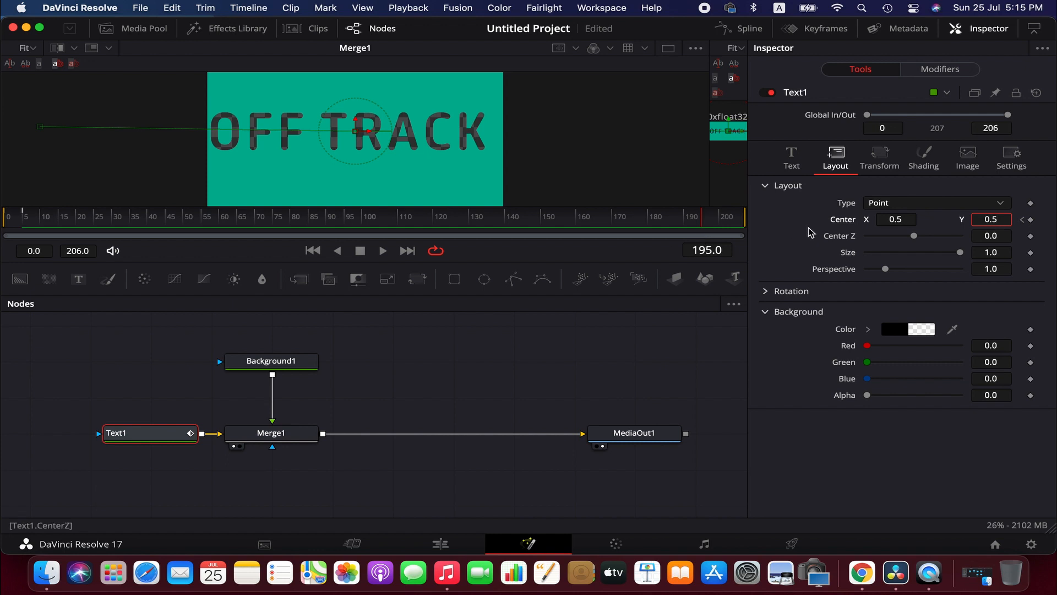
click(1031, 220)
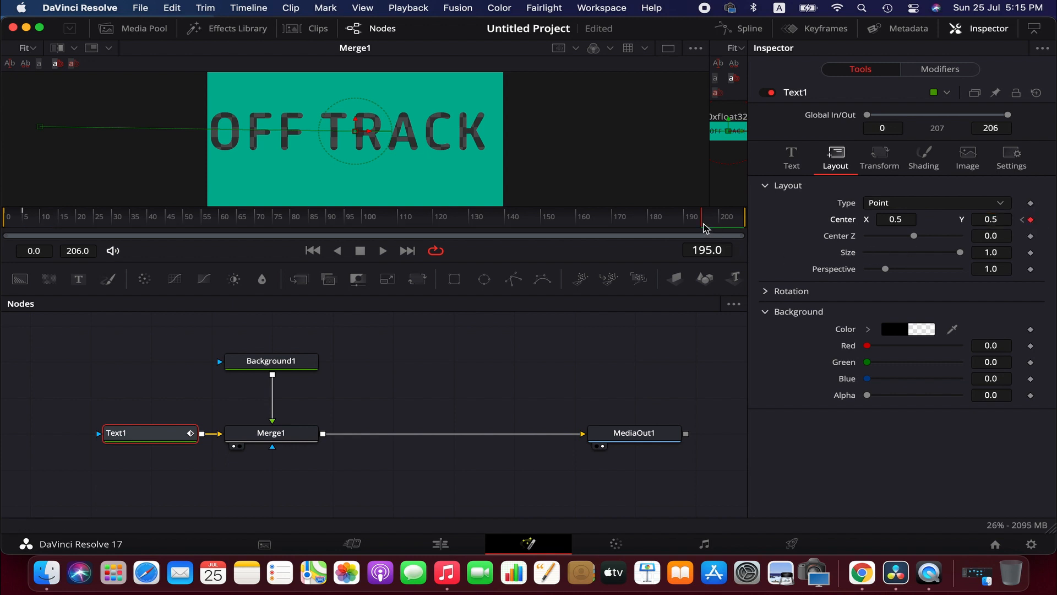
At frame 200, move the title outside the frame's right side, to about X 1.58, Y 0.50.
click(702, 222)
drag(702, 223, 734, 225)
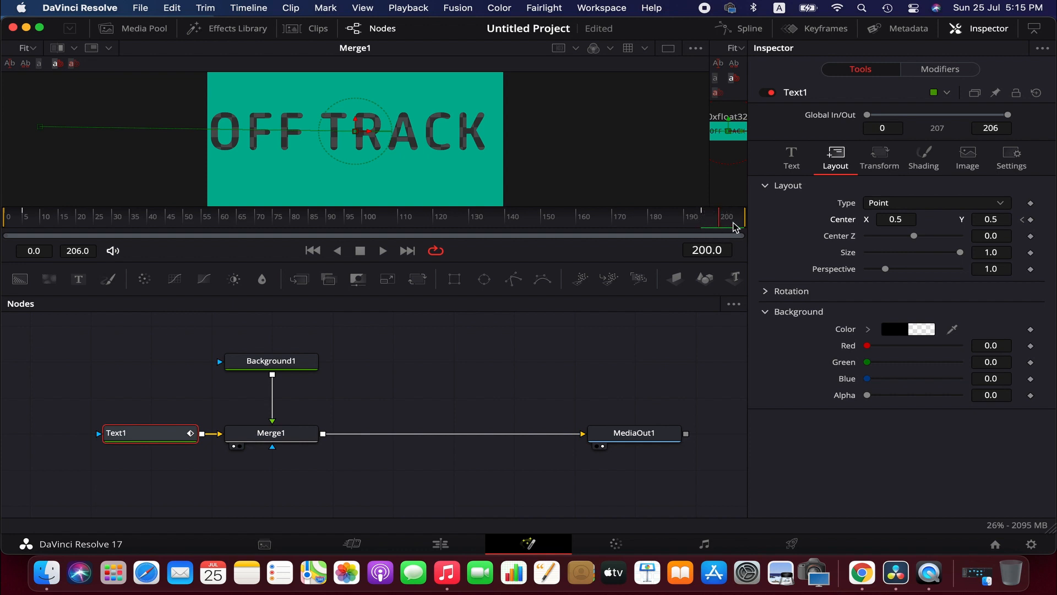
click(357, 134)
drag(357, 134, 677, 136)
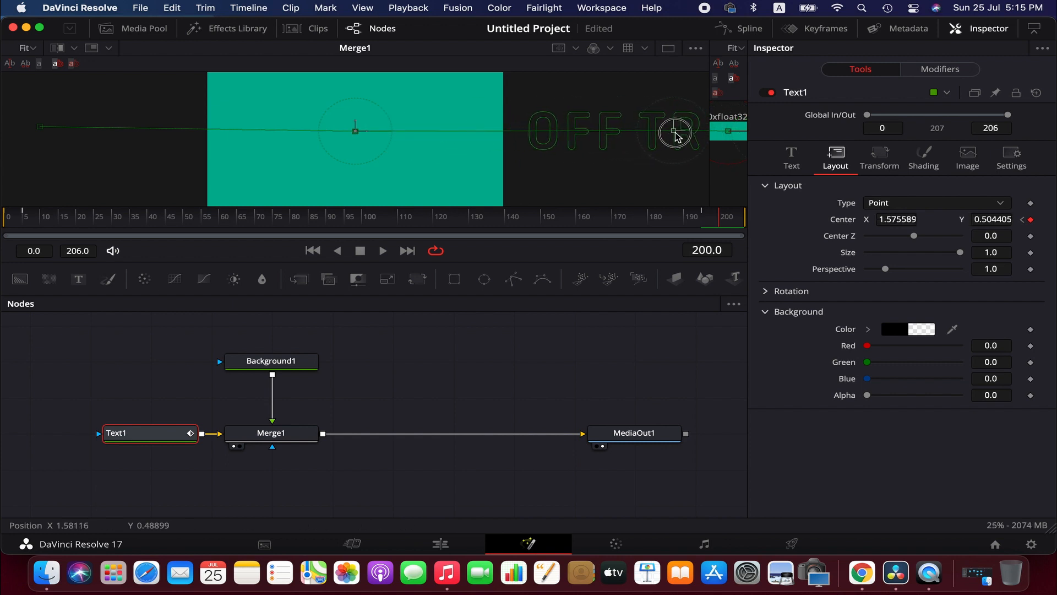
drag(677, 136, 677, 136)
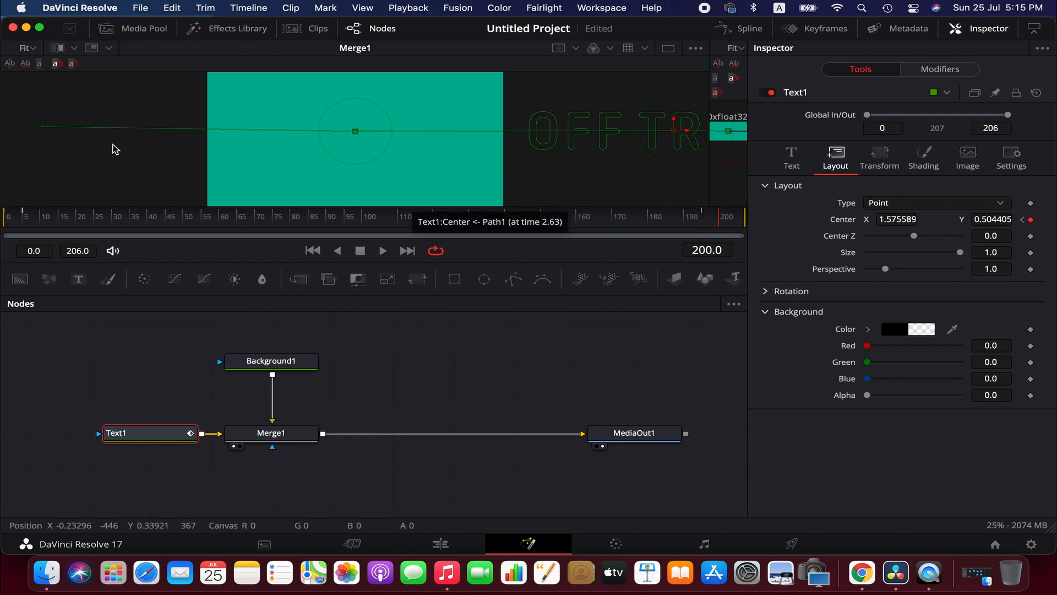
Level the first point of the title's motion path with its middle point and play the composition from the start.
click(40, 128)
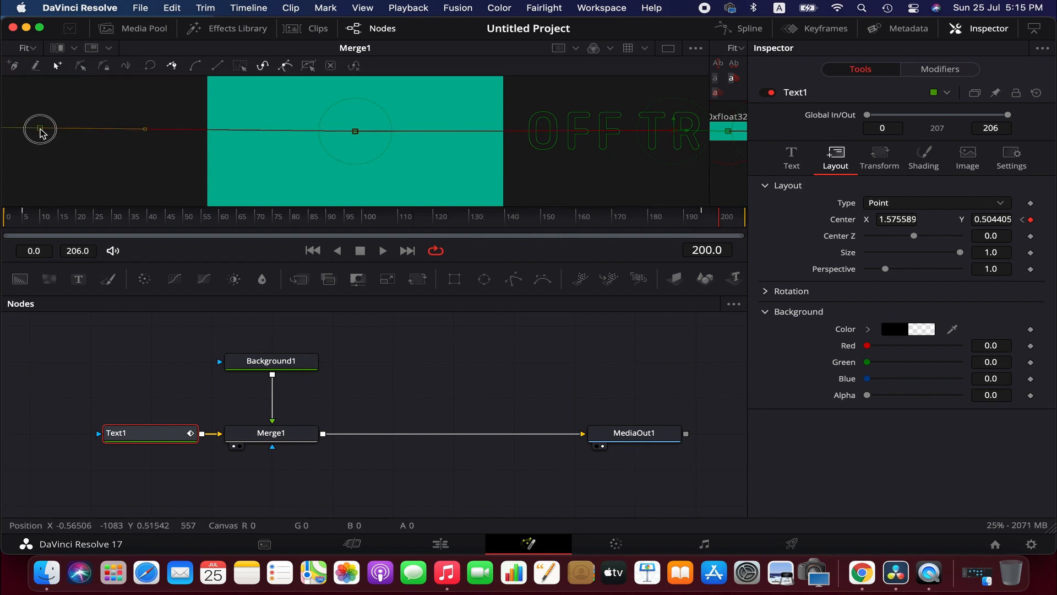
drag(39, 129, 44, 133)
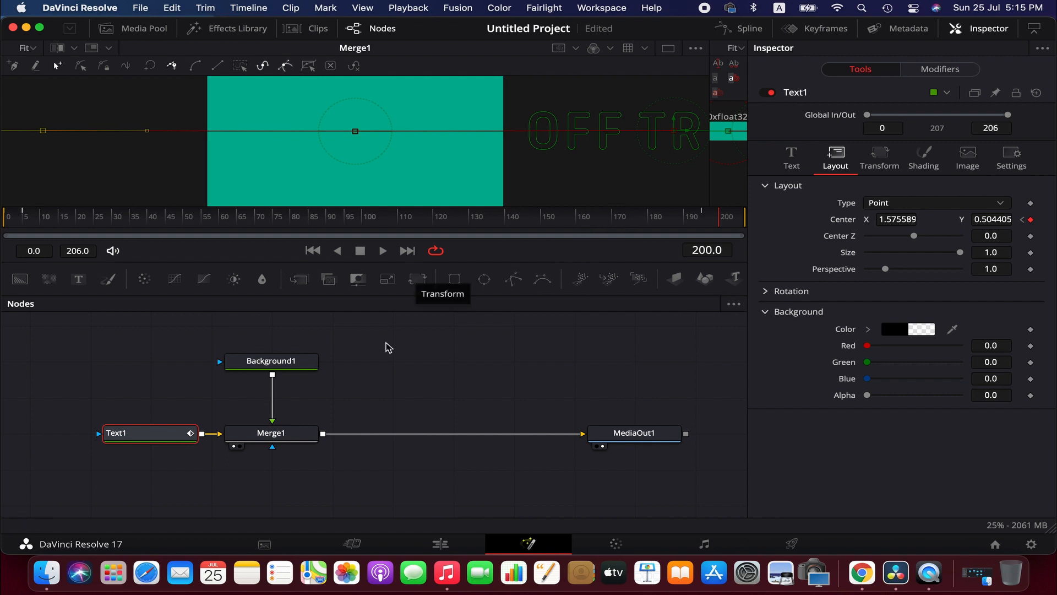
click(315, 251)
click(383, 251)
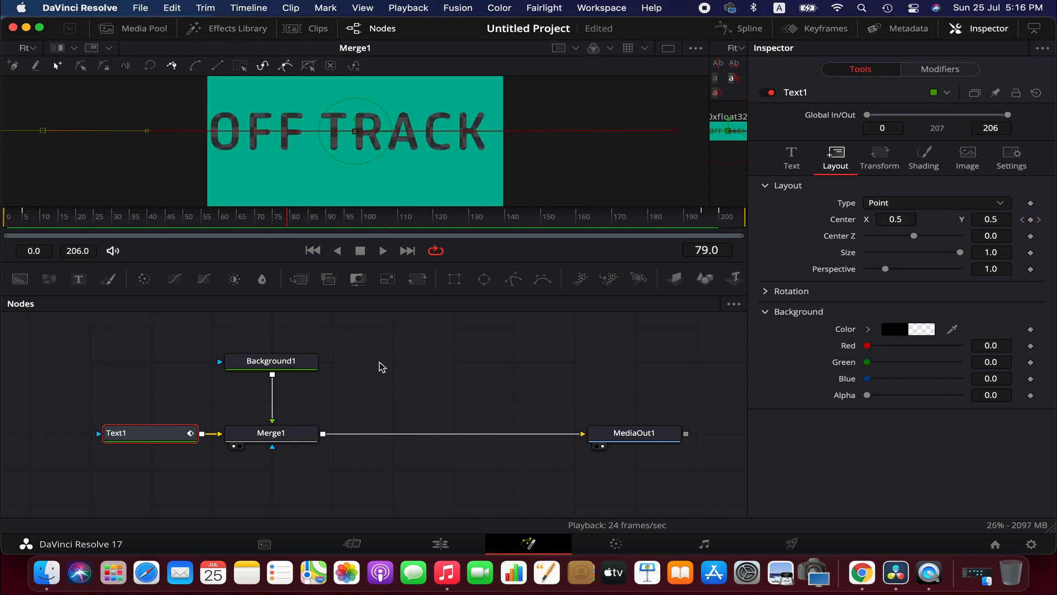
Return to the Edit page and play the timeline from the beginning to check the title animation.
click(454, 543)
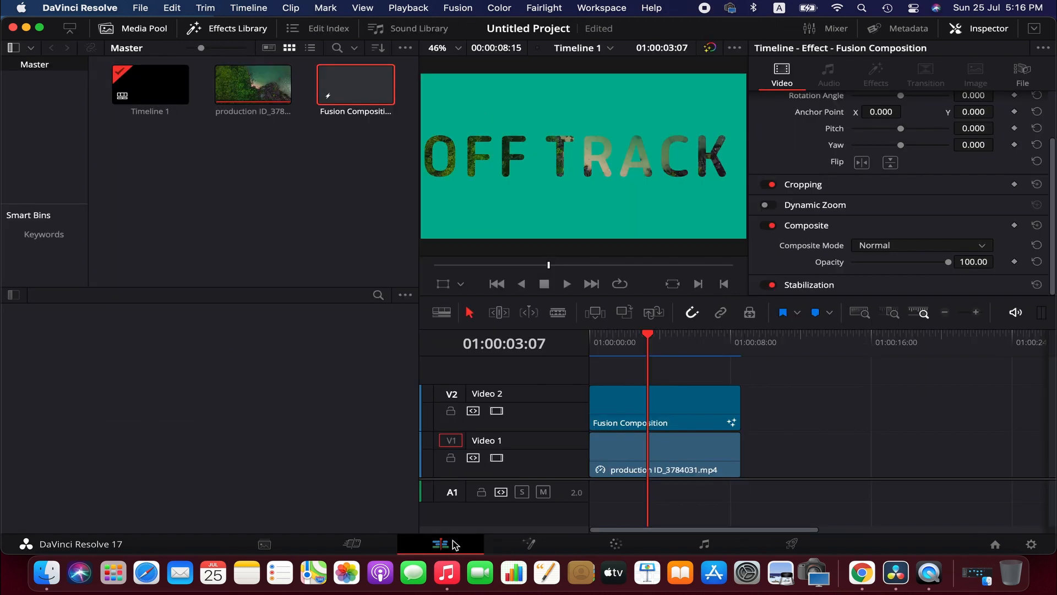
click(593, 341)
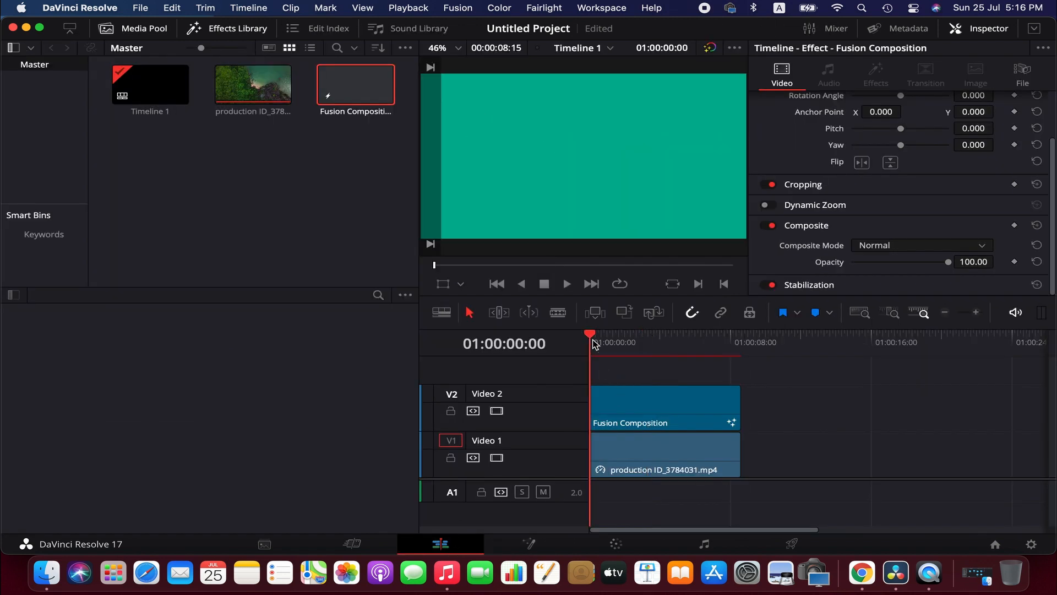
key(space)
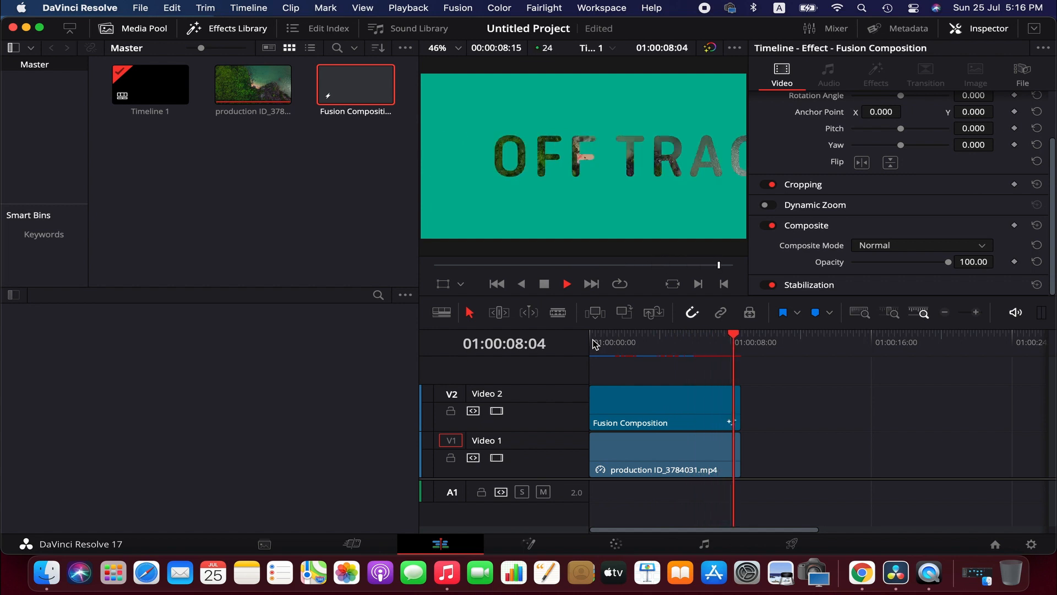
Lower the Fusion Composition clip's opacity to about 61 and play the timeline from the beginning.
click(658, 341)
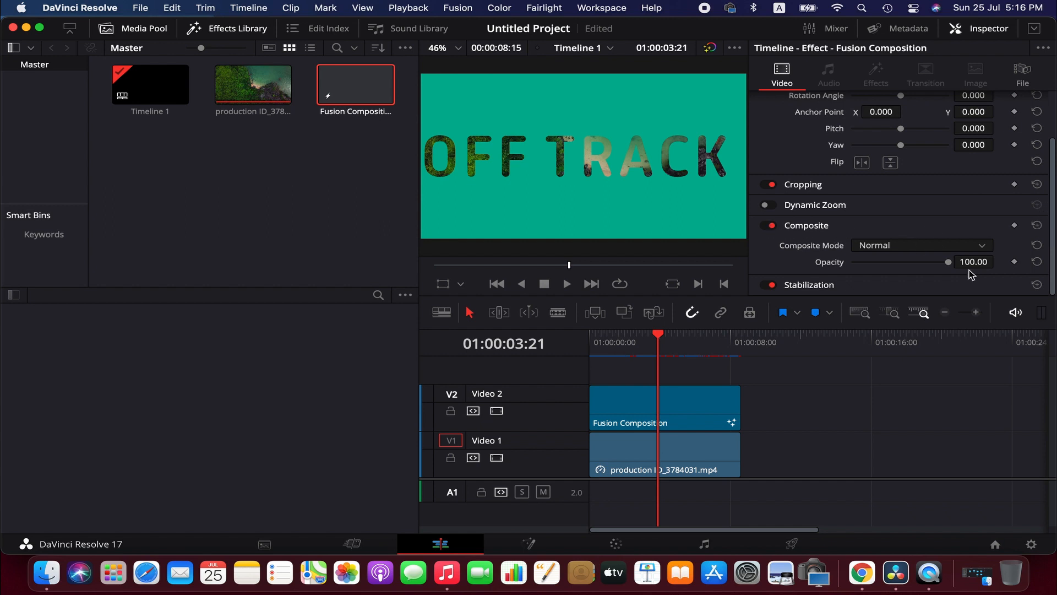
click(910, 264)
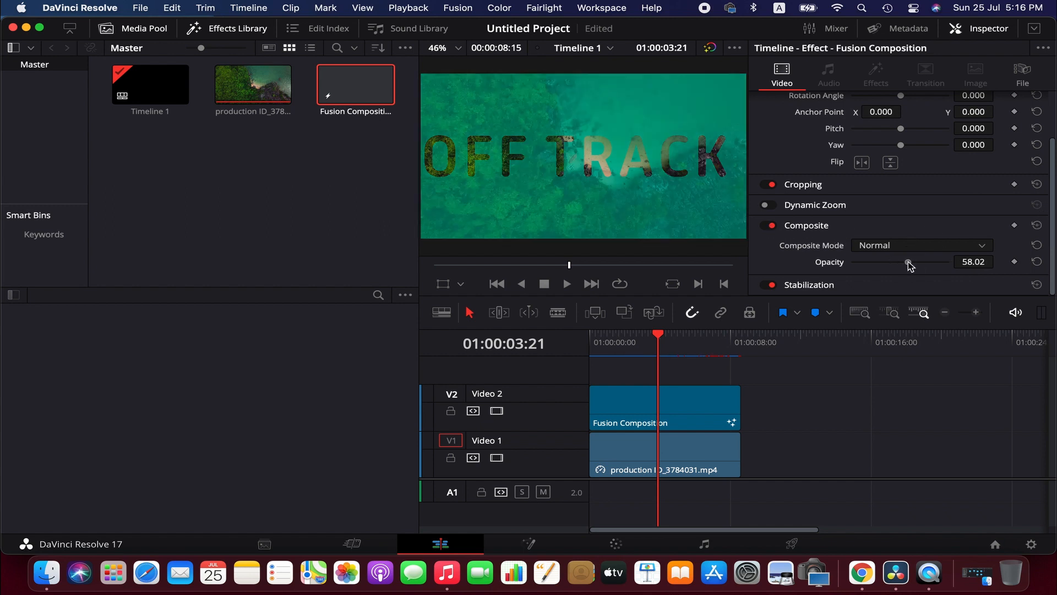
mouse_move(909, 264)
mouse_down()
mouse_move(900, 263)
mouse_move(911, 263)
mouse_up()
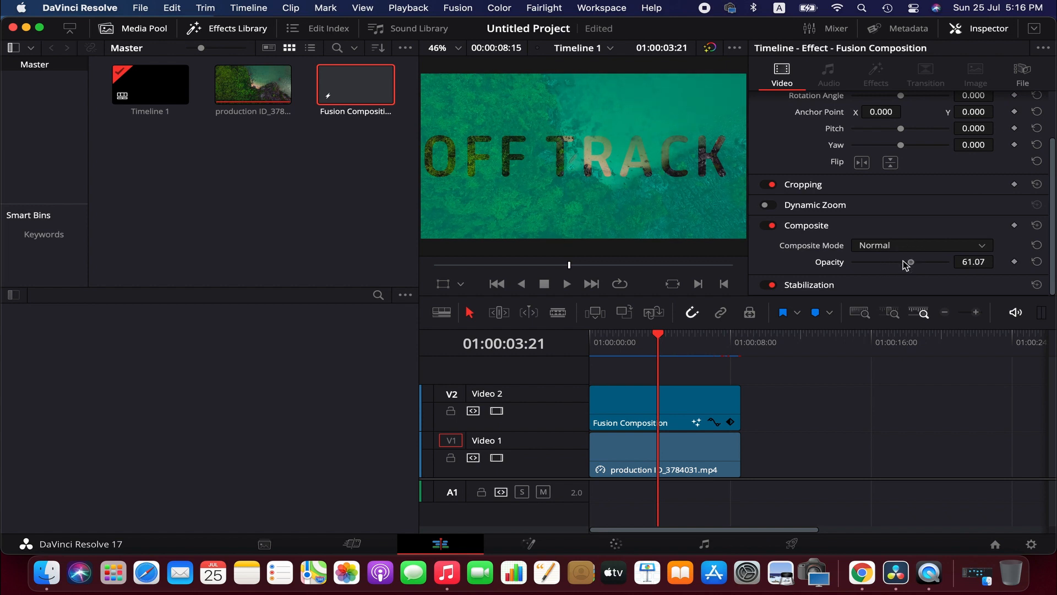
click(592, 335)
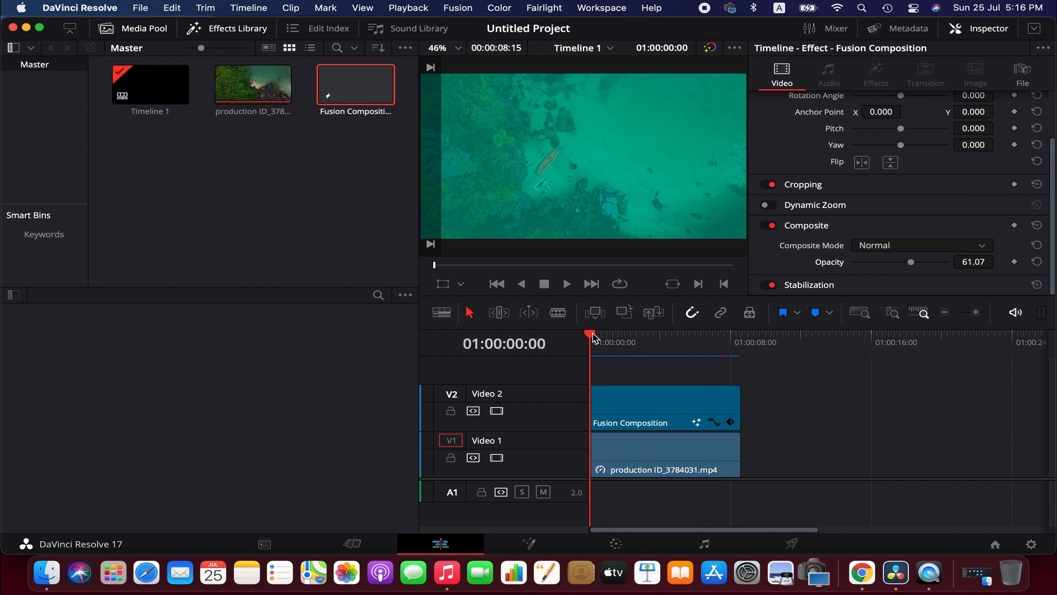
key(space)
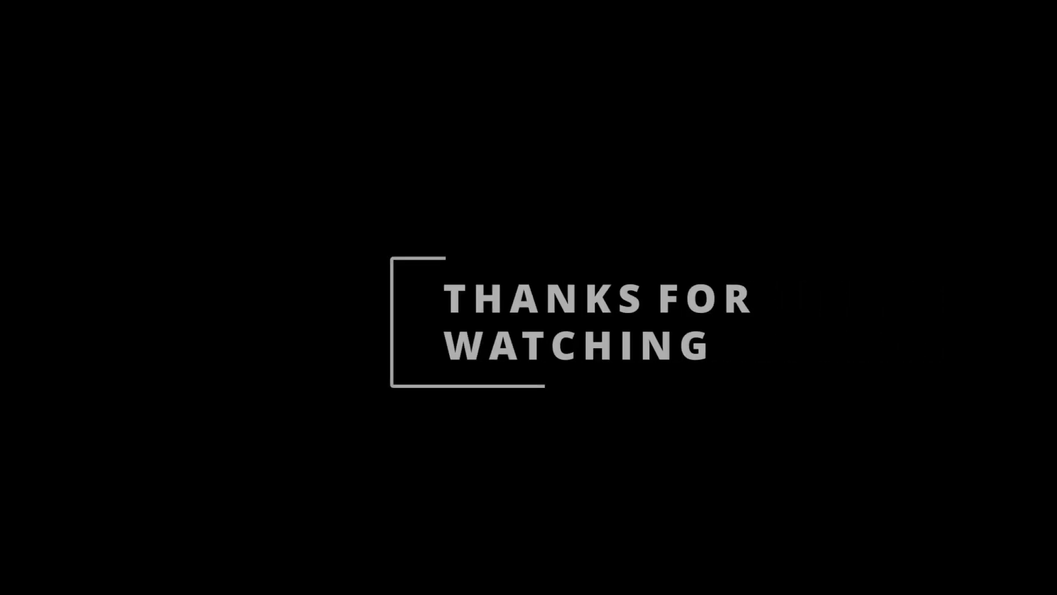